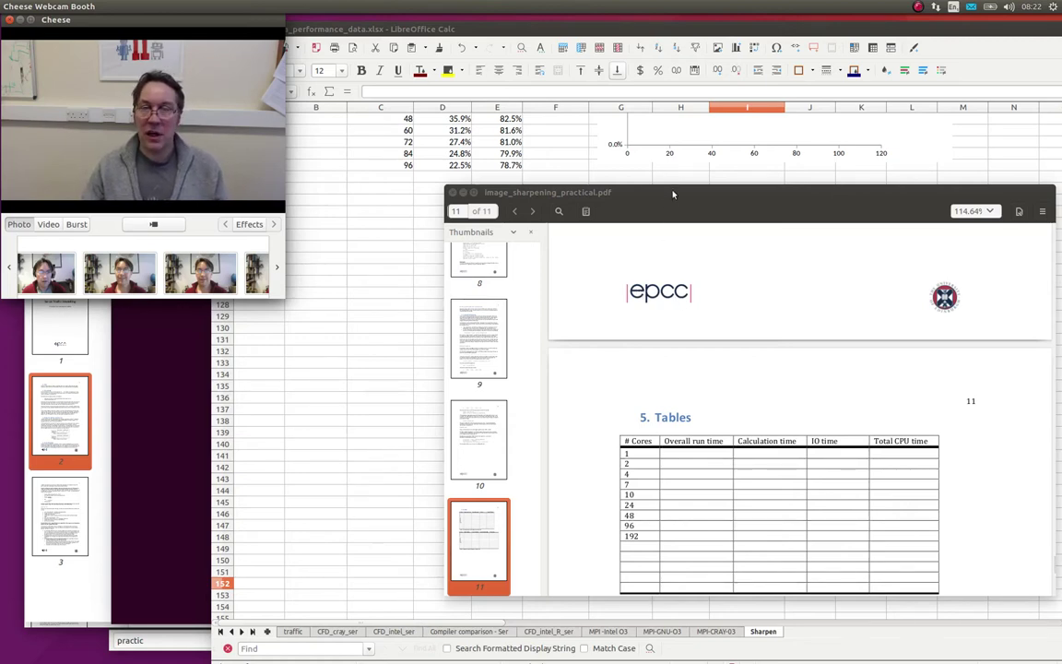
# Scroll the image sharpening handout from page 11 back up to its epcc title page
pyautogui.moveTo(671, 191); pyautogui.dragTo(536, 180)
pyautogui.scroll(8, 676, 318)
pyautogui.scroll(15, 712, 368)
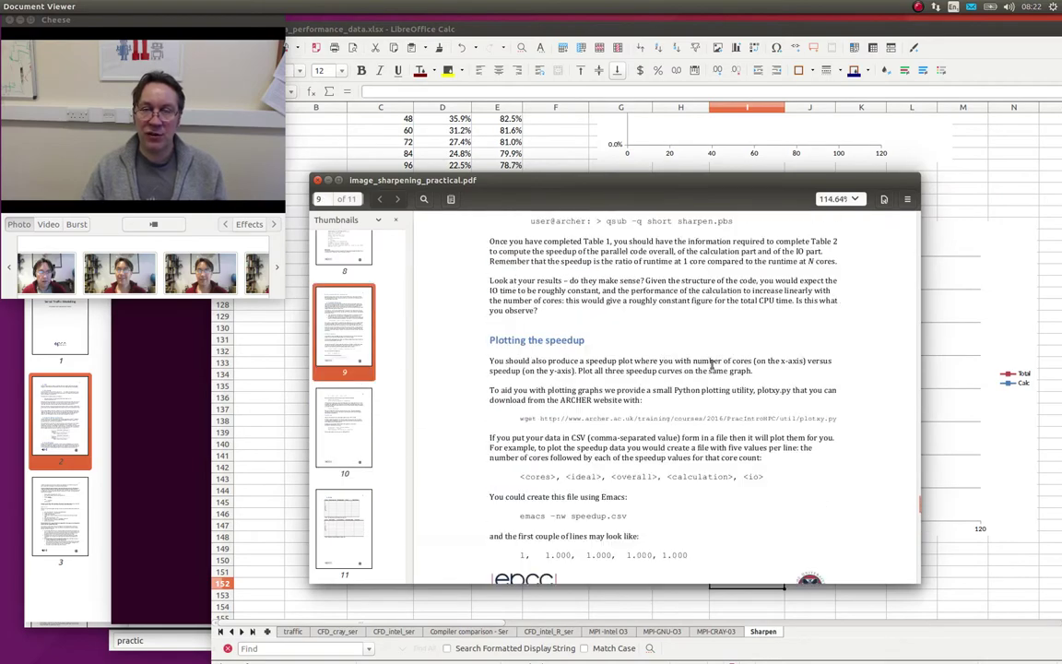
pyautogui.scroll(12, 695, 391)
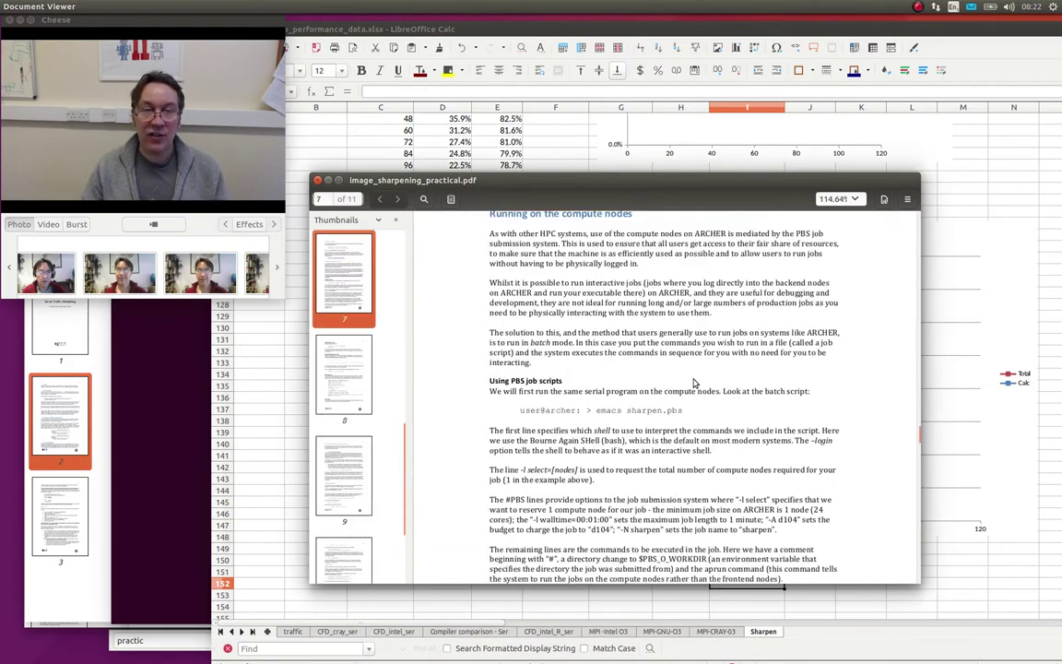
pyautogui.scroll(12, 692, 372)
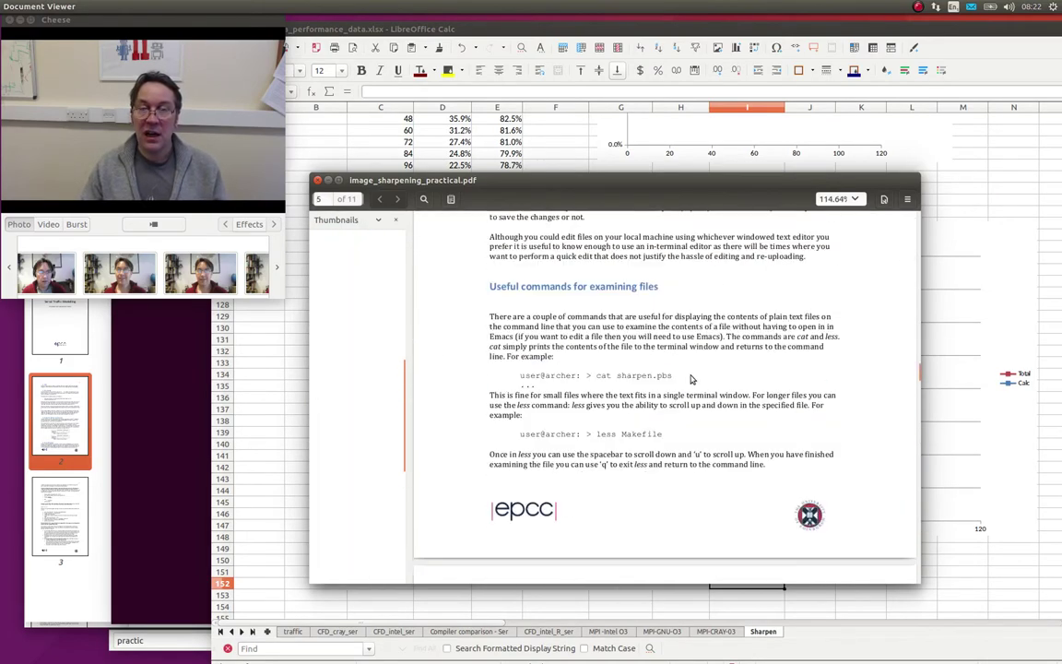
pyautogui.scroll(12, 689, 377)
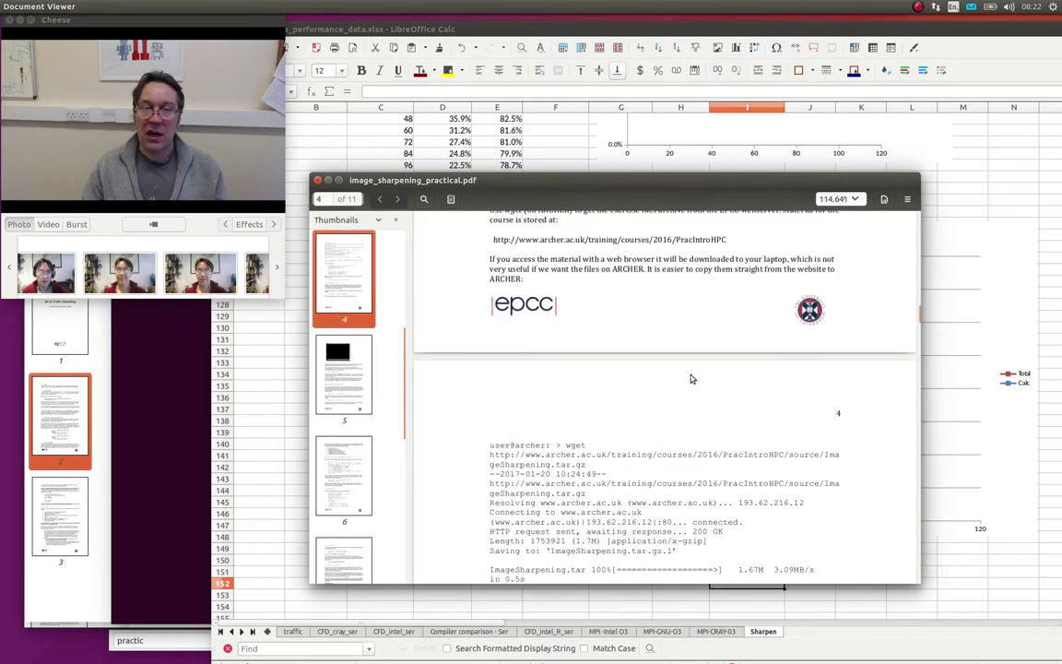
pyautogui.scroll(12, 685, 378)
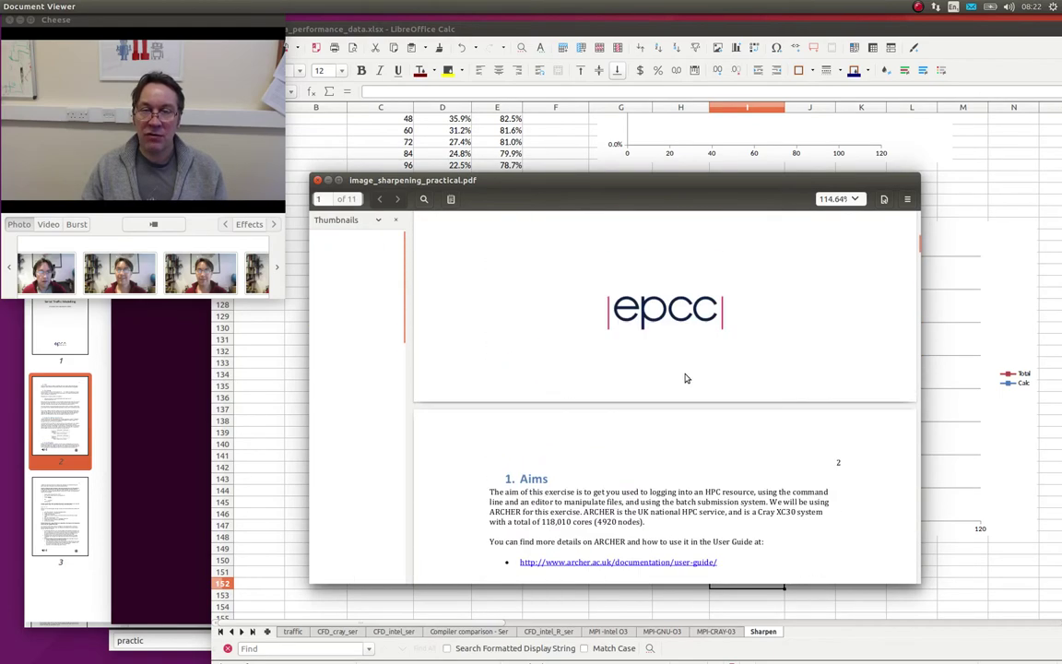
pyautogui.scroll(-3, 685, 377)
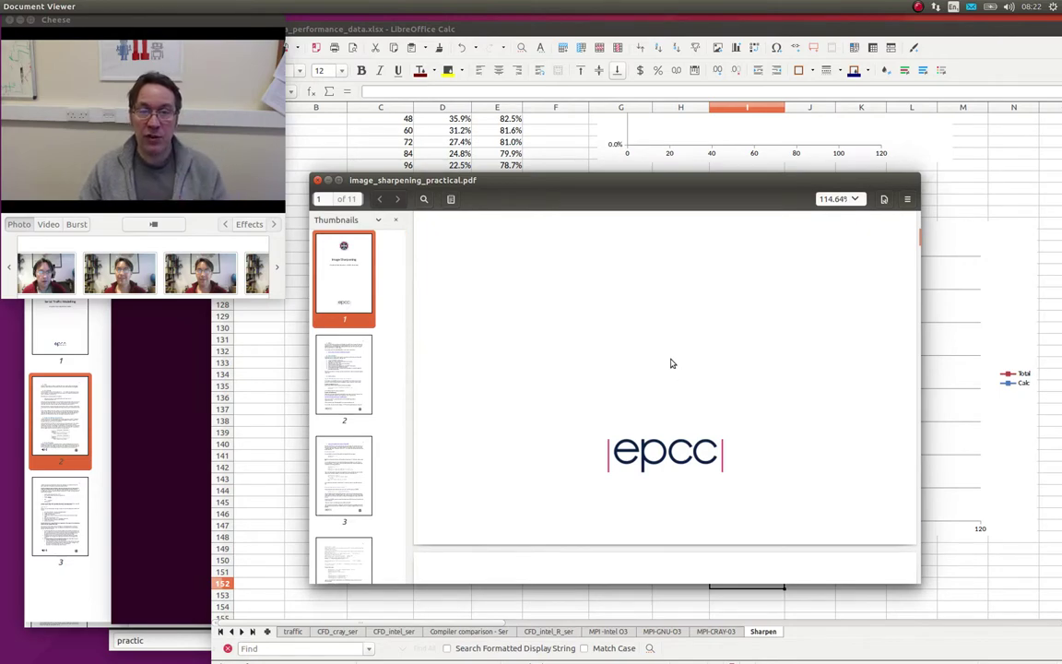
# Page down through the handout to page 11 with the blank run-time and speedup tables
pyautogui.scroll(-15, 659, 313)
pyautogui.scroll(-8, 653, 340)
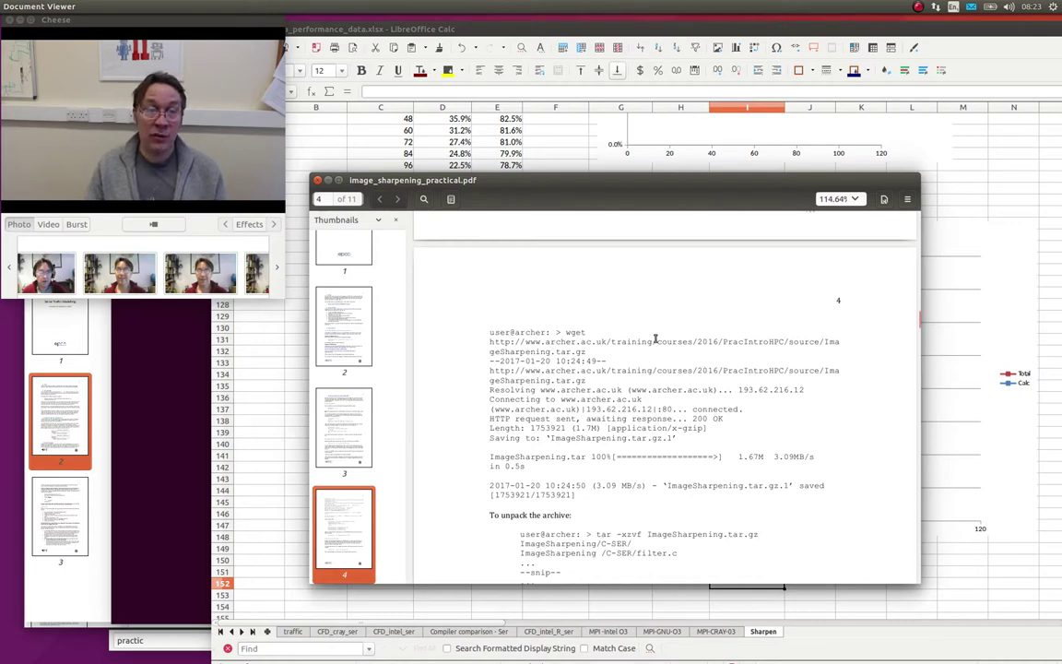
pyautogui.scroll(-1, 656, 341)
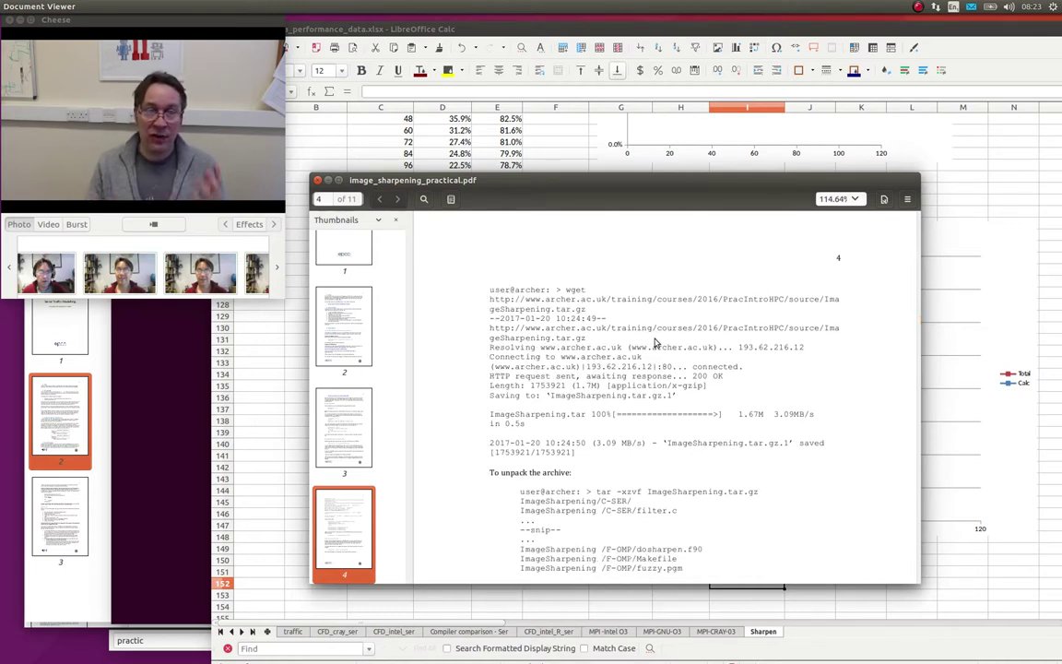
pyautogui.scroll(-9, 656, 342)
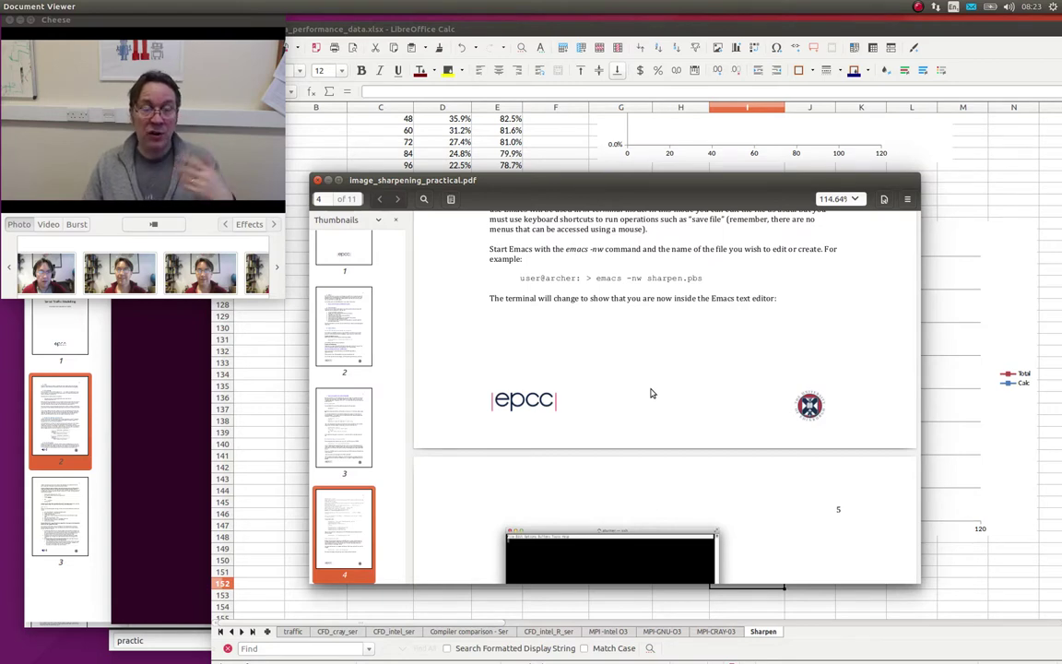
pyautogui.scroll(-20, 650, 394)
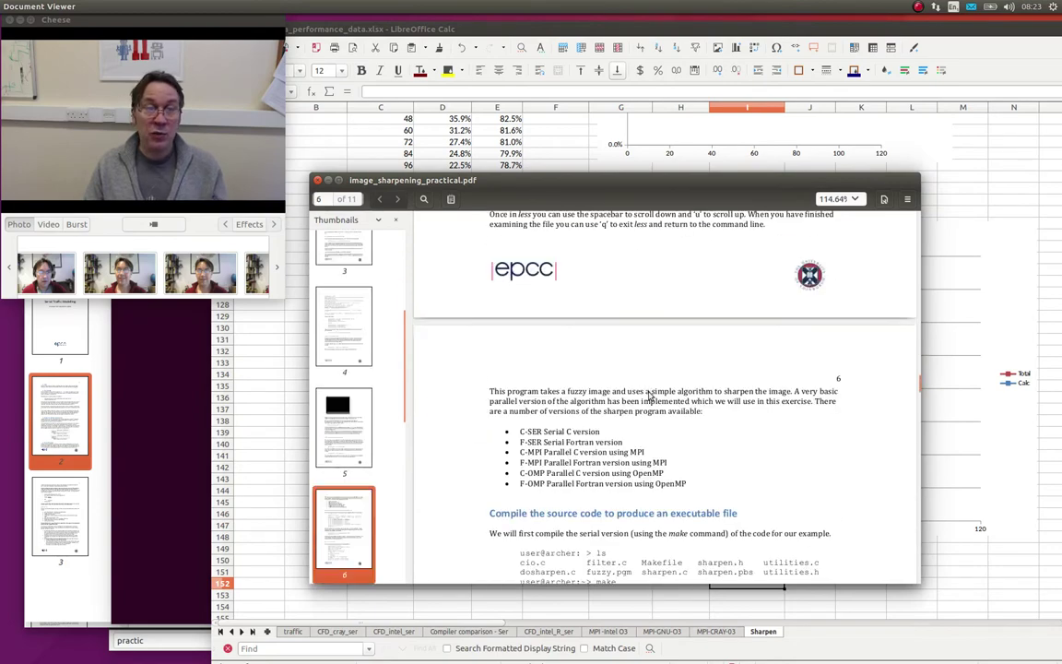
pyautogui.scroll(-15, 650, 398)
pyautogui.scroll(-3, 648, 400)
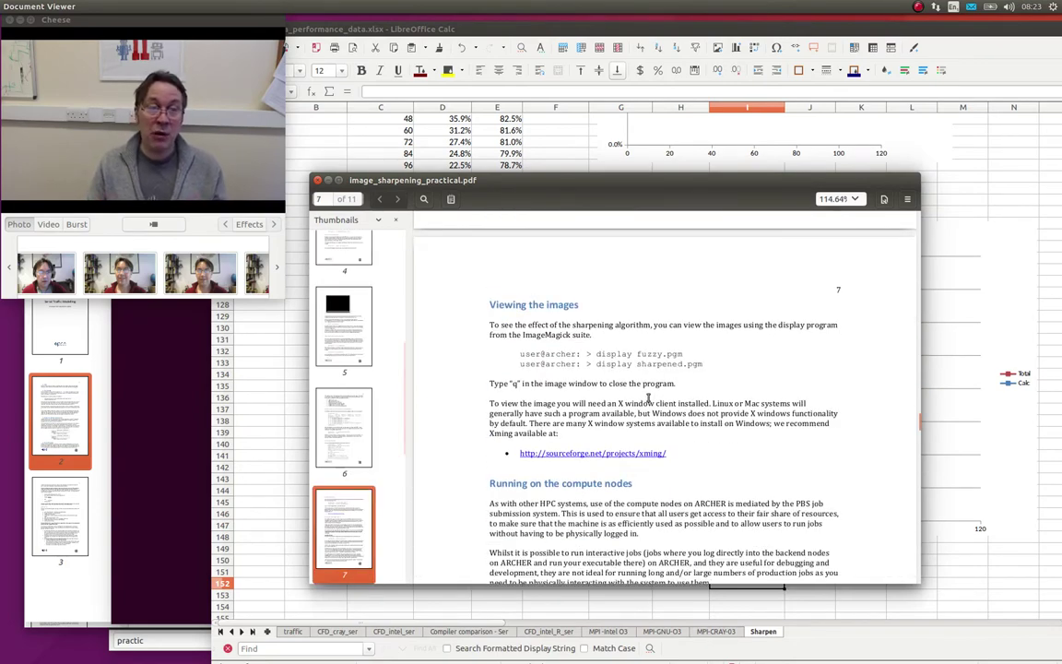
pyautogui.scroll(-3, 645, 391)
pyautogui.scroll(-20, 643, 383)
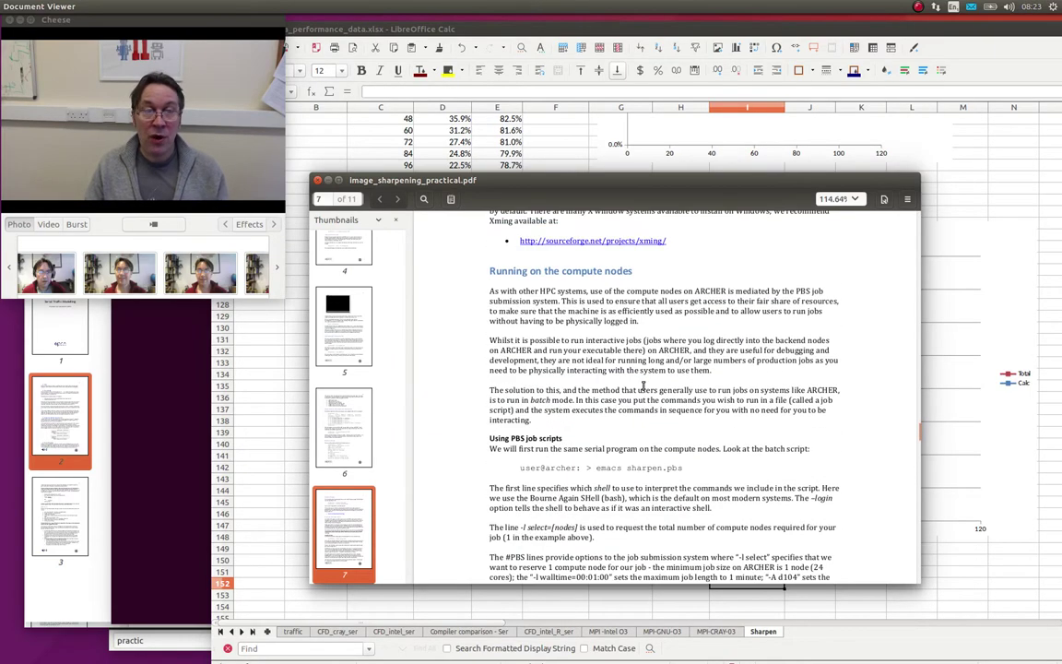
pyautogui.scroll(-20, 646, 387)
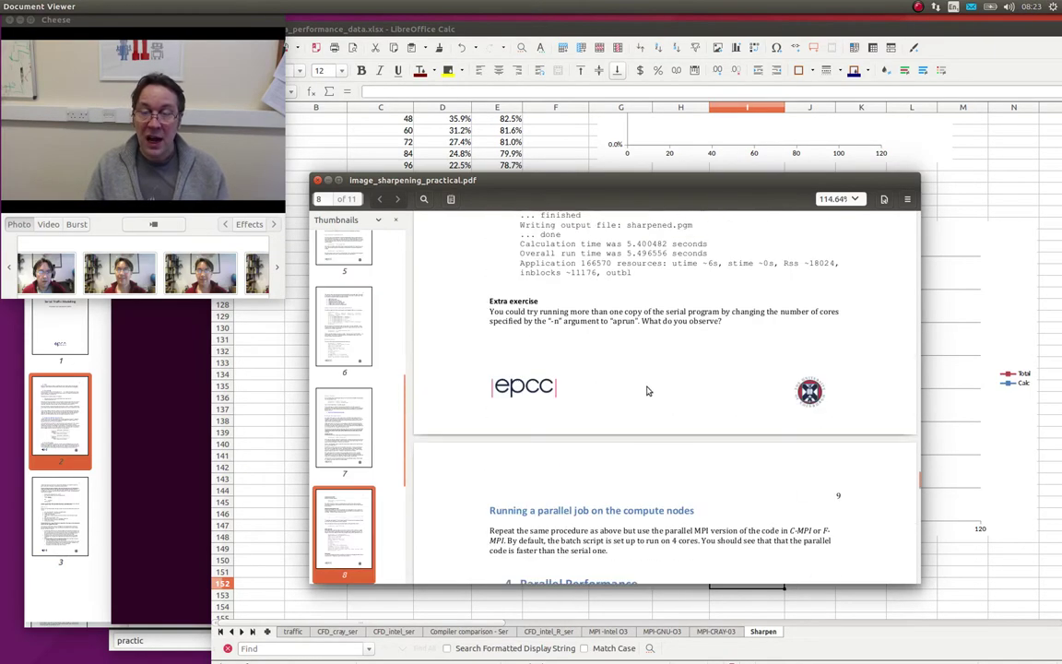
pyautogui.scroll(-20, 648, 392)
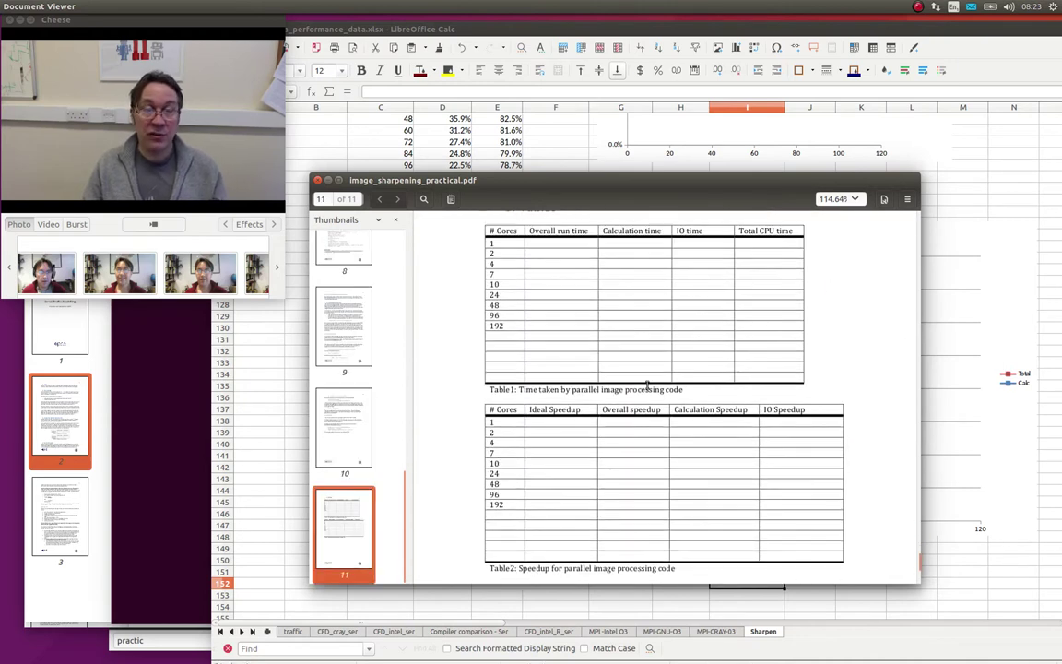
# Bring the performance workbook forward and scroll the Sharpen sheet up to the RUN1–RUN3 table
pyautogui.click(539, 26)
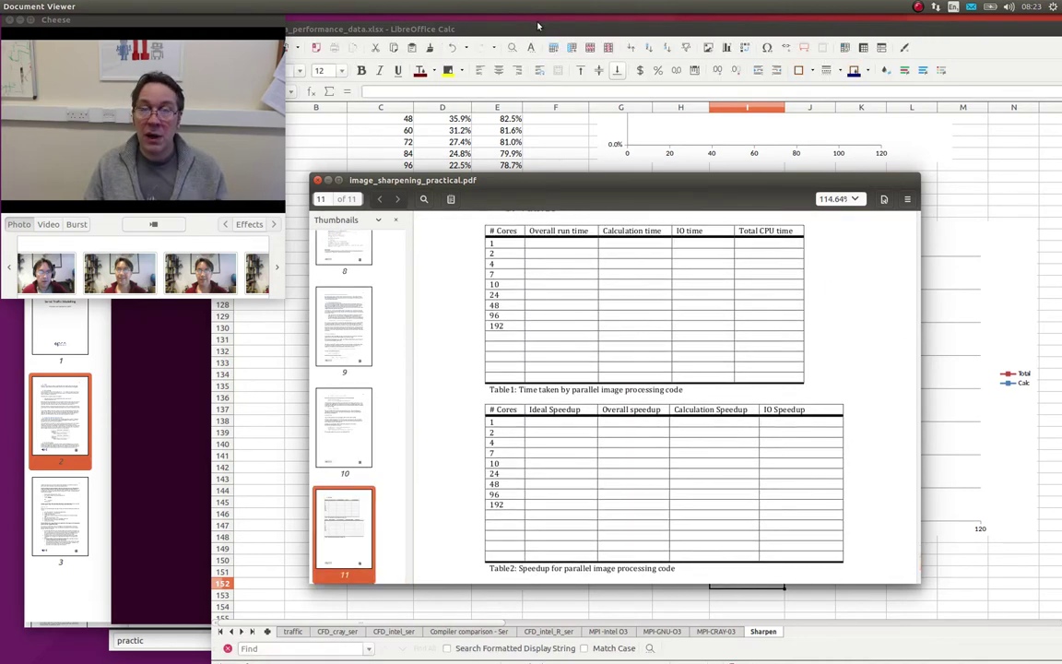
pyautogui.scroll(8, 621, 224)
pyautogui.scroll(20, 639, 245)
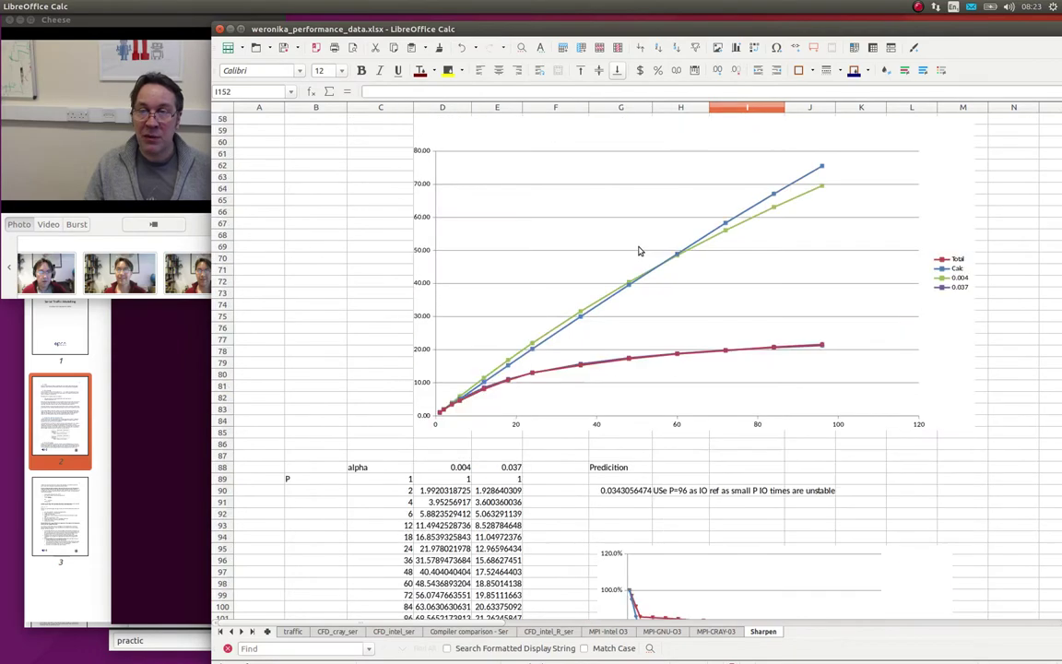
pyautogui.scroll(2, 639, 247)
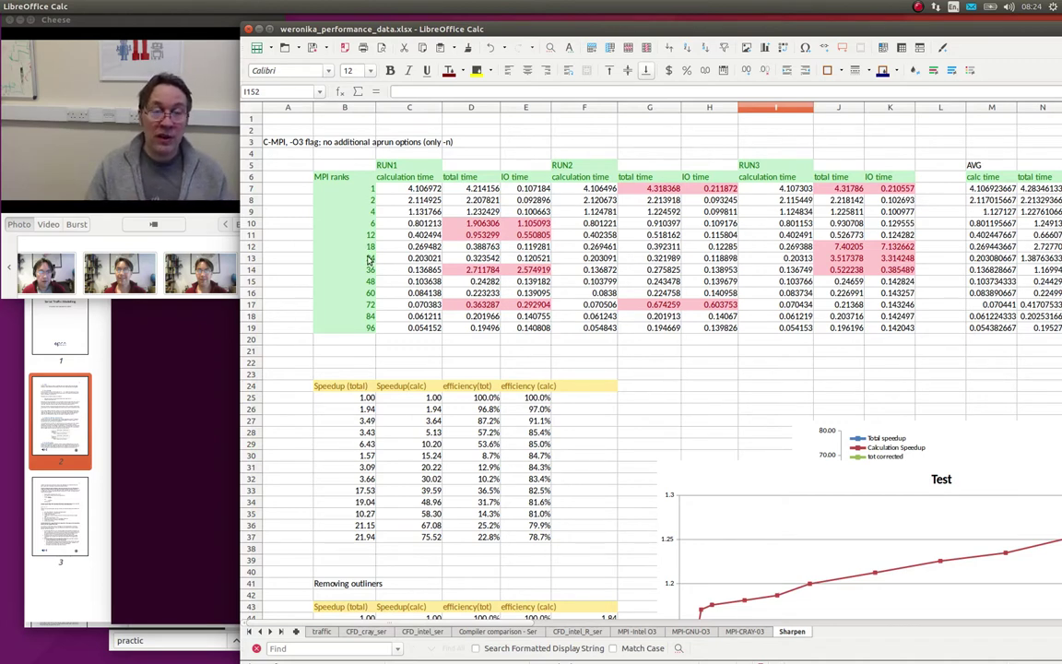
pyautogui.click(369, 258)
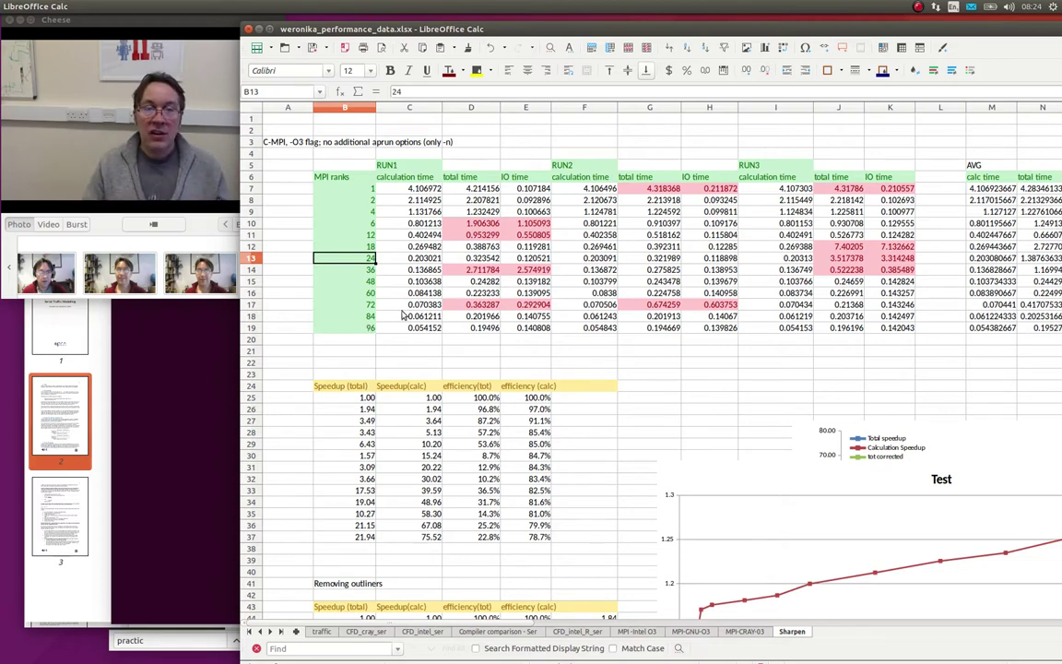
pyautogui.click(402, 189)
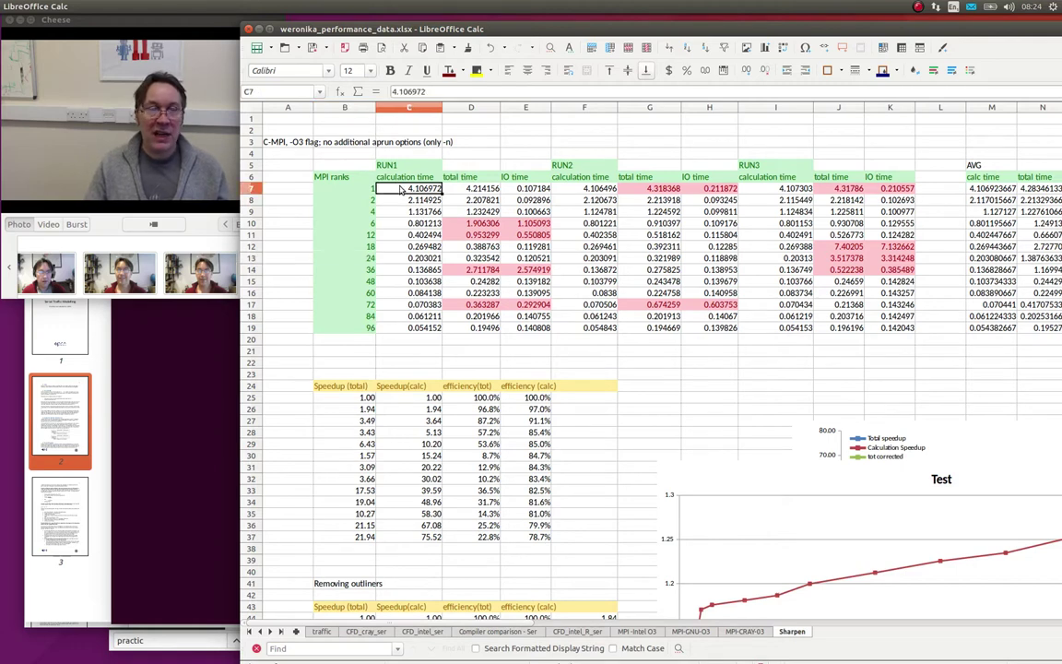
pyautogui.click(446, 189)
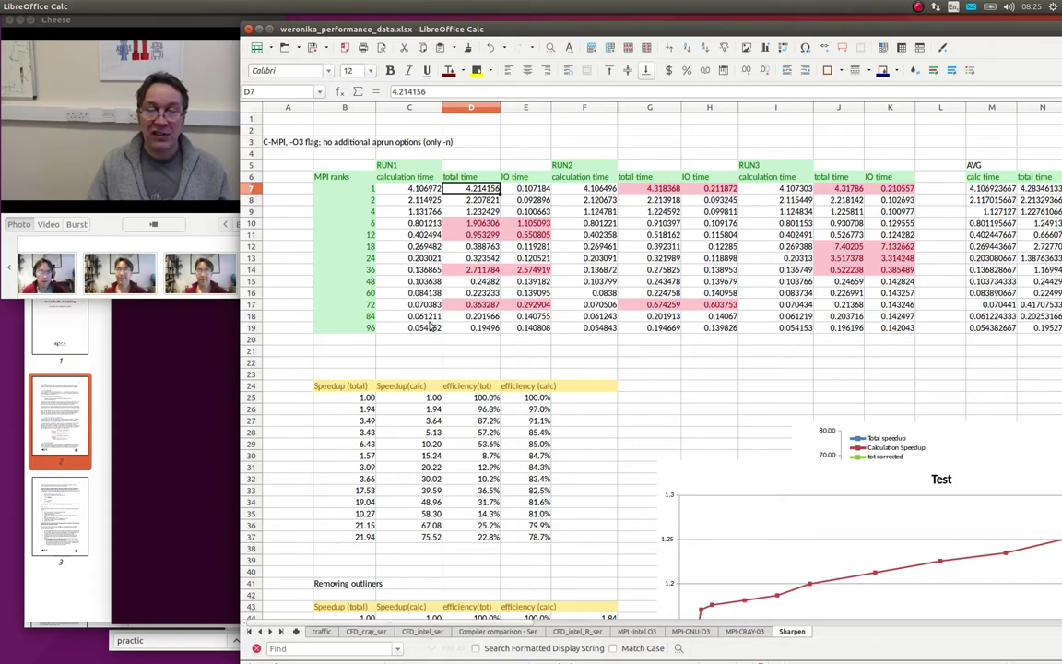
pyautogui.click(478, 329)
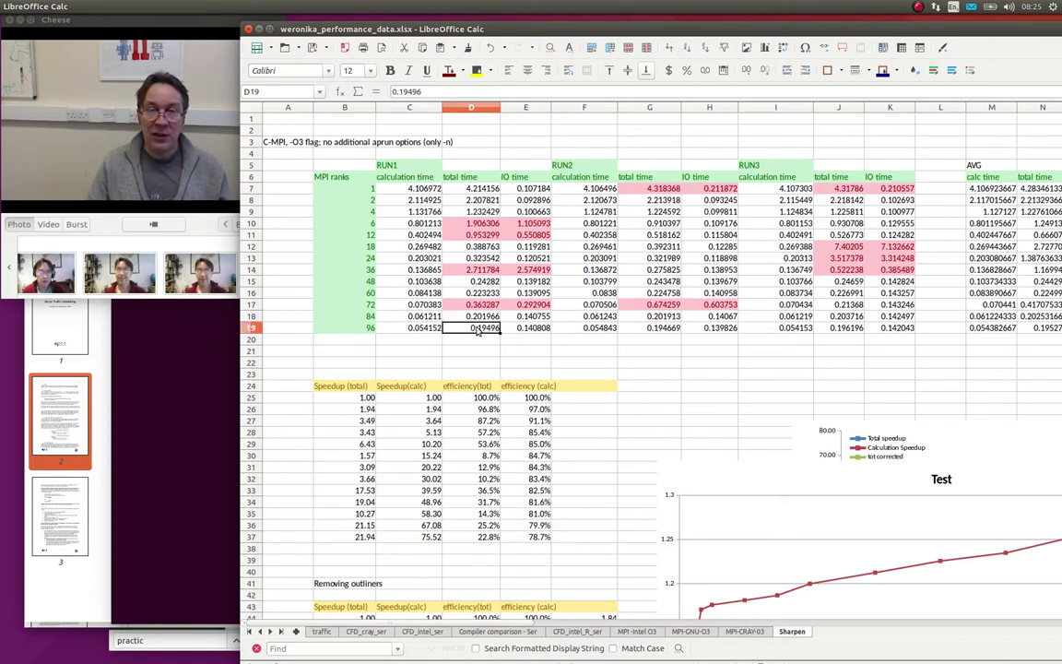
pyautogui.click(537, 190)
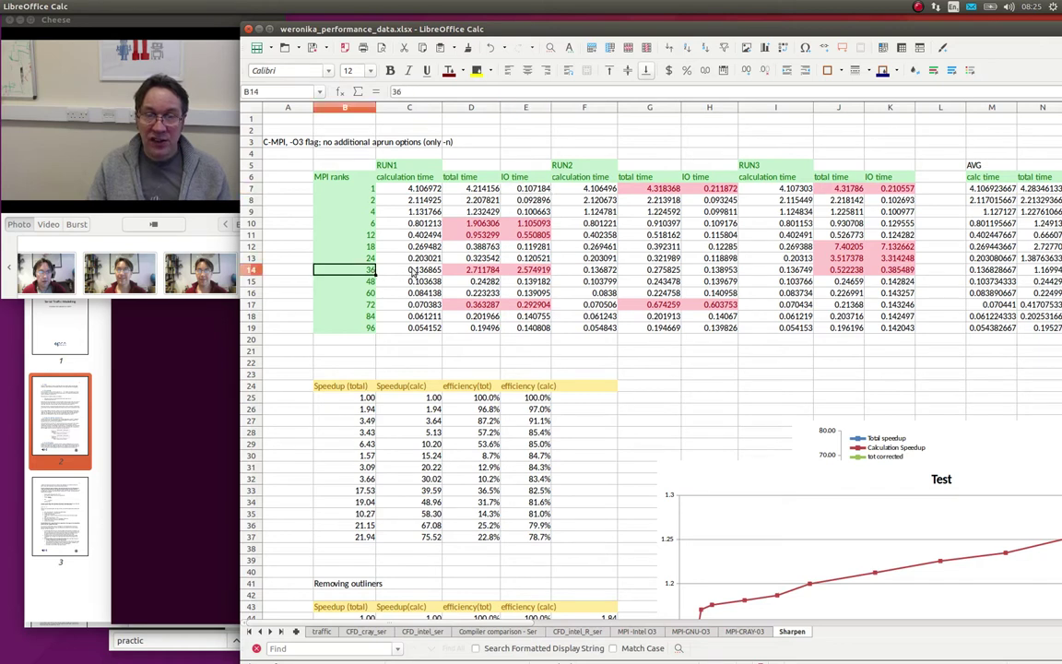
pyautogui.click(379, 273)
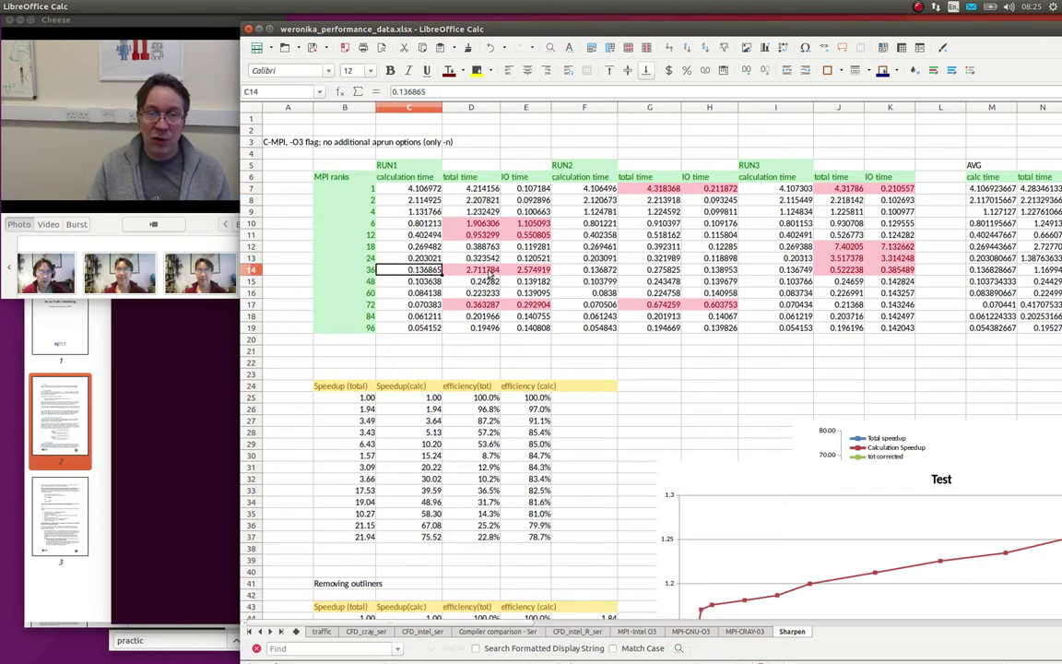
pyautogui.click(481, 273)
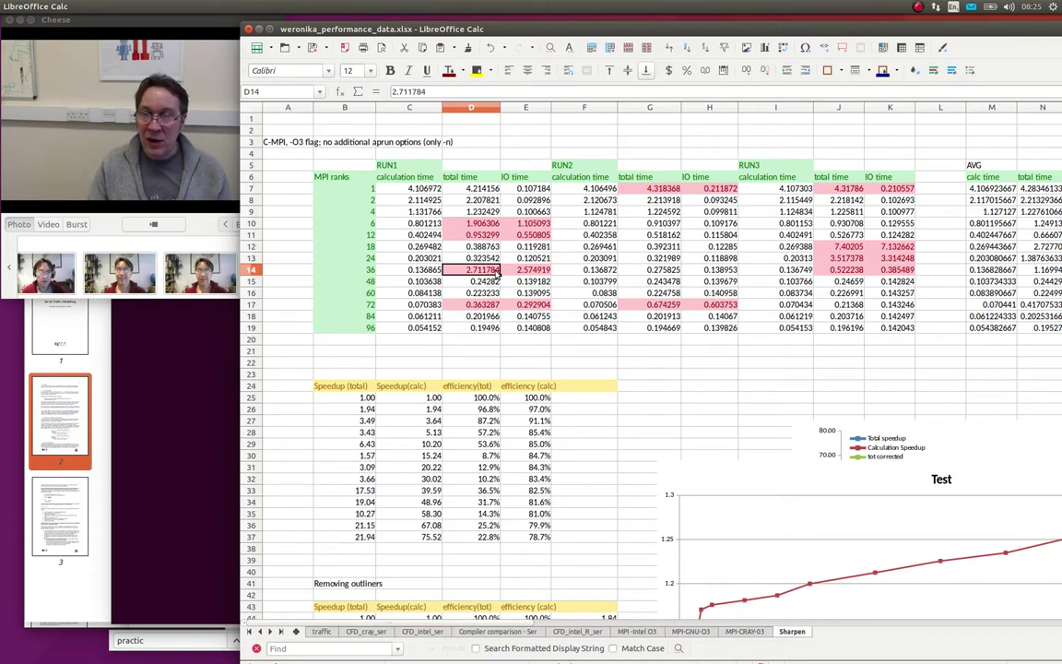
pyautogui.click(653, 273)
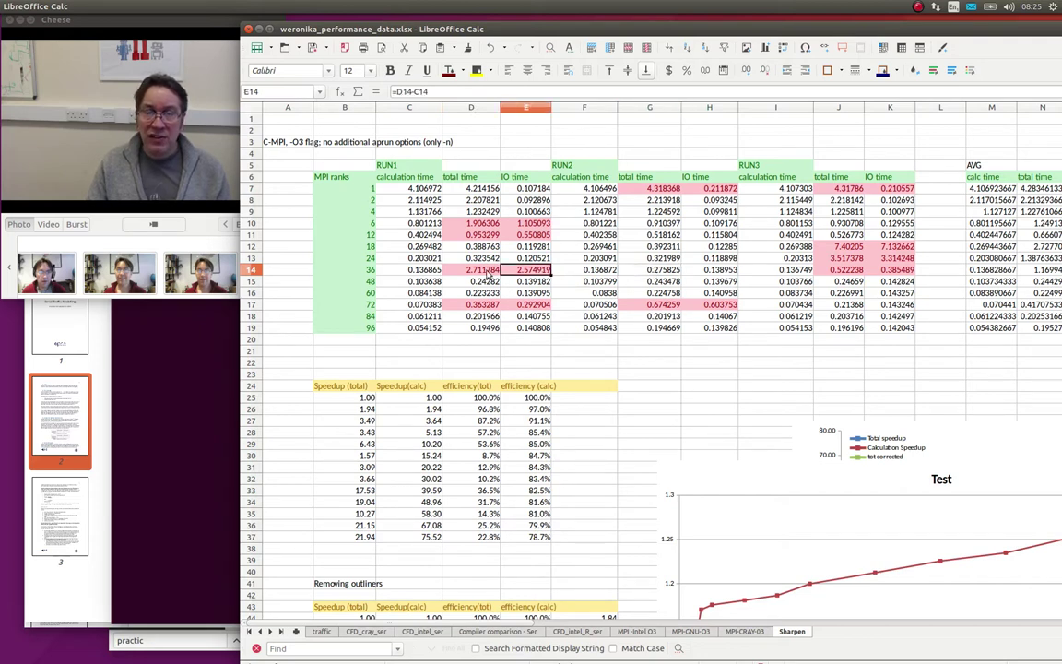
pyautogui.click(489, 276)
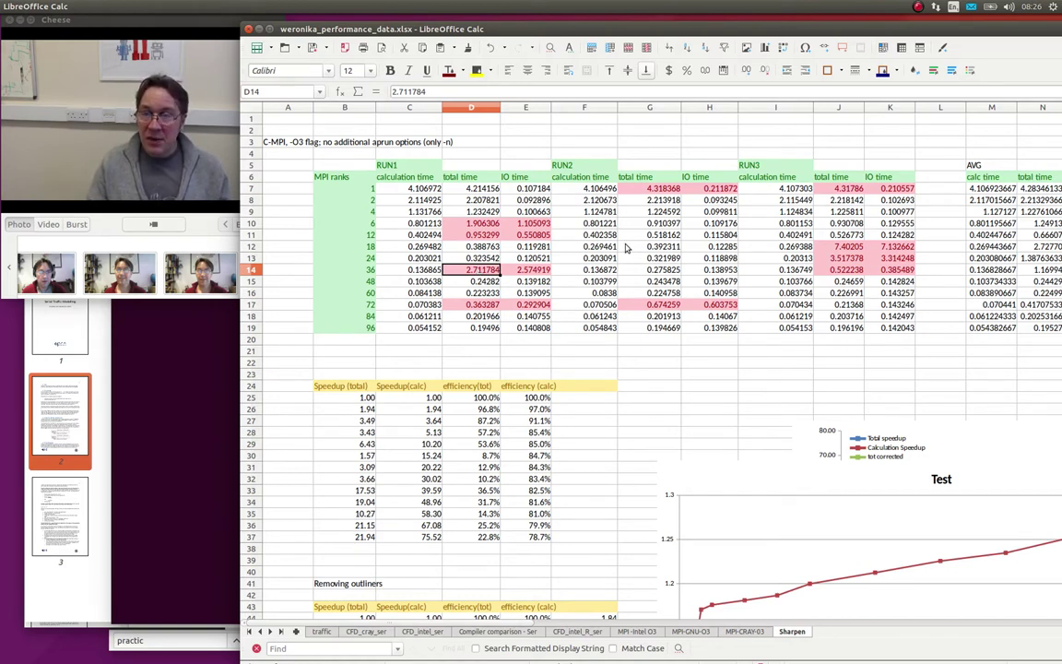
pyautogui.click(420, 192)
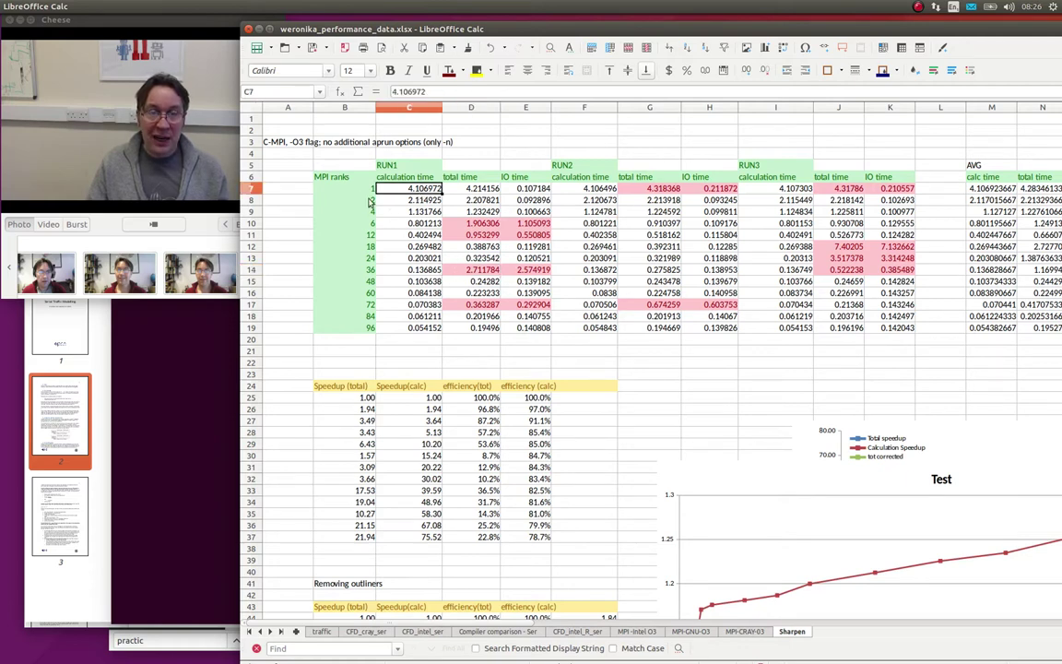
pyautogui.press('Right')
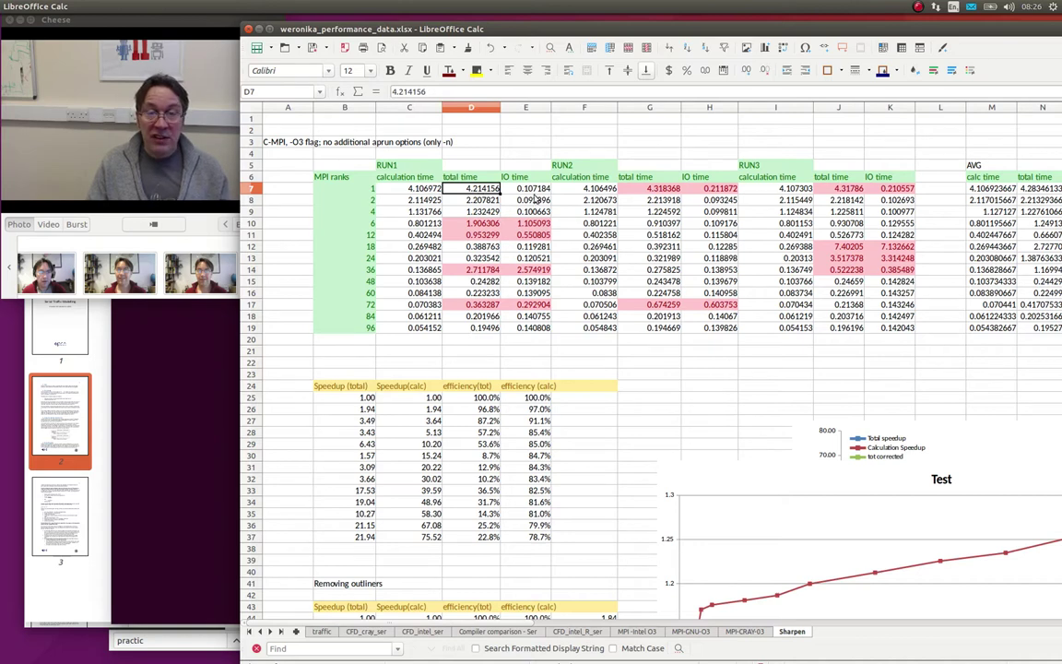
pyautogui.press('Right')
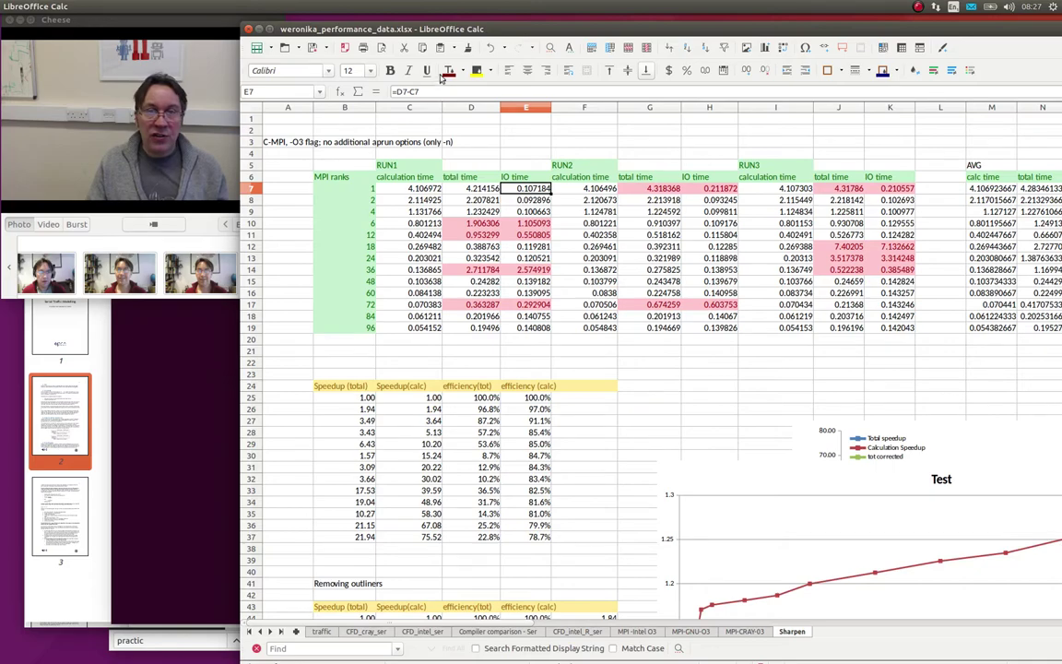
pyautogui.moveTo(480, 34); pyautogui.dragTo(415, 34)
# Scroll to the Total and Calc speedup chart near row 115 and shift the window right
pyautogui.scroll(-13, 893, 360)
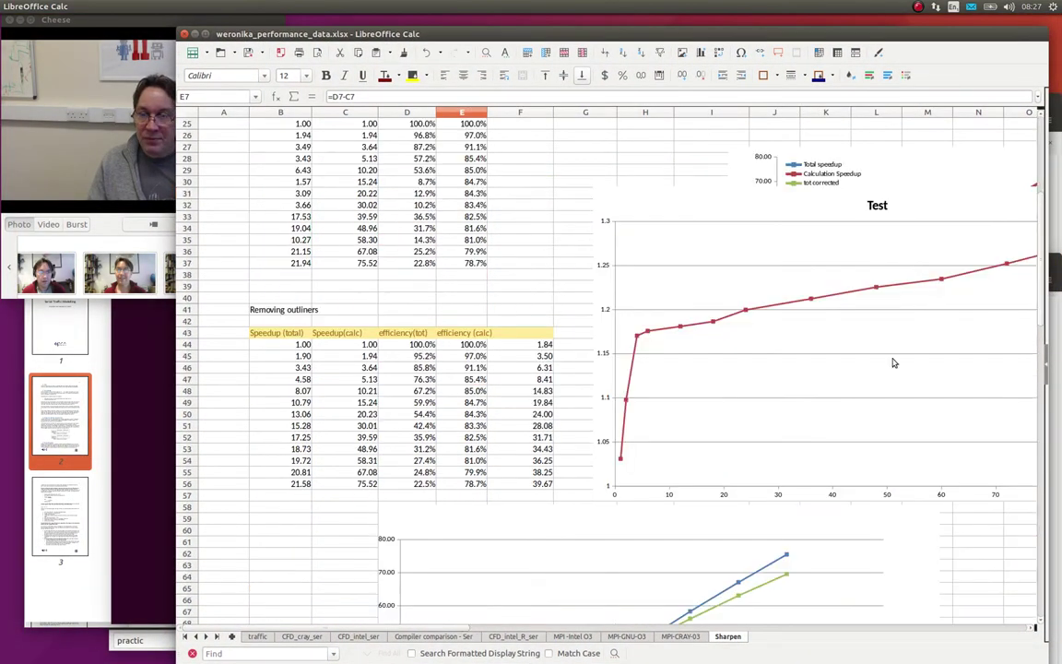
pyautogui.scroll(-20, 927, 378)
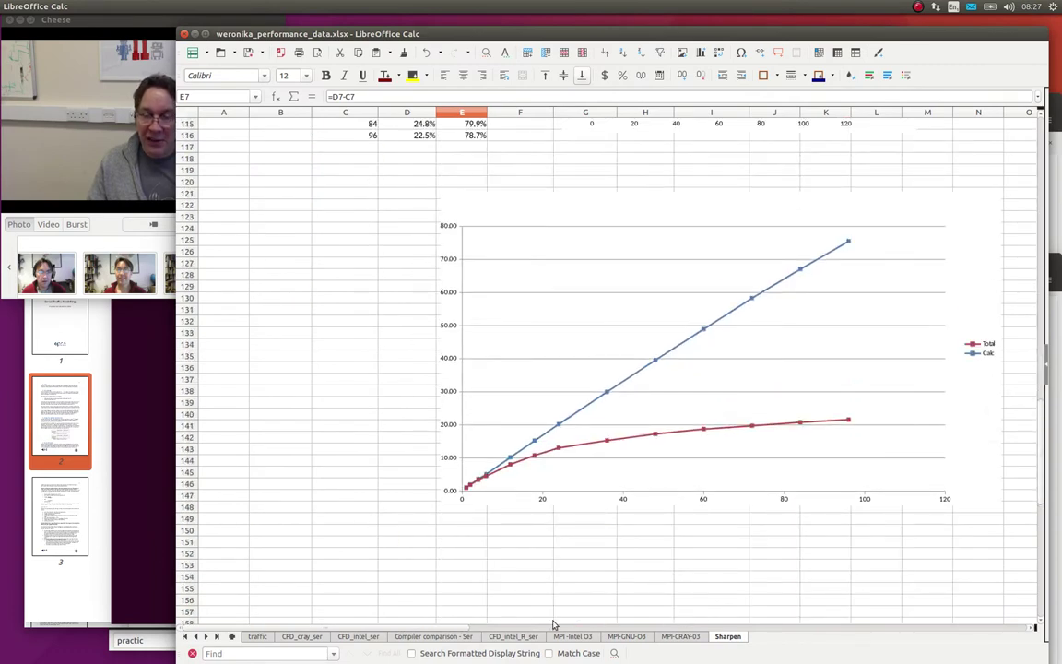
pyautogui.moveTo(447, 630); pyautogui.dragTo(464, 630)
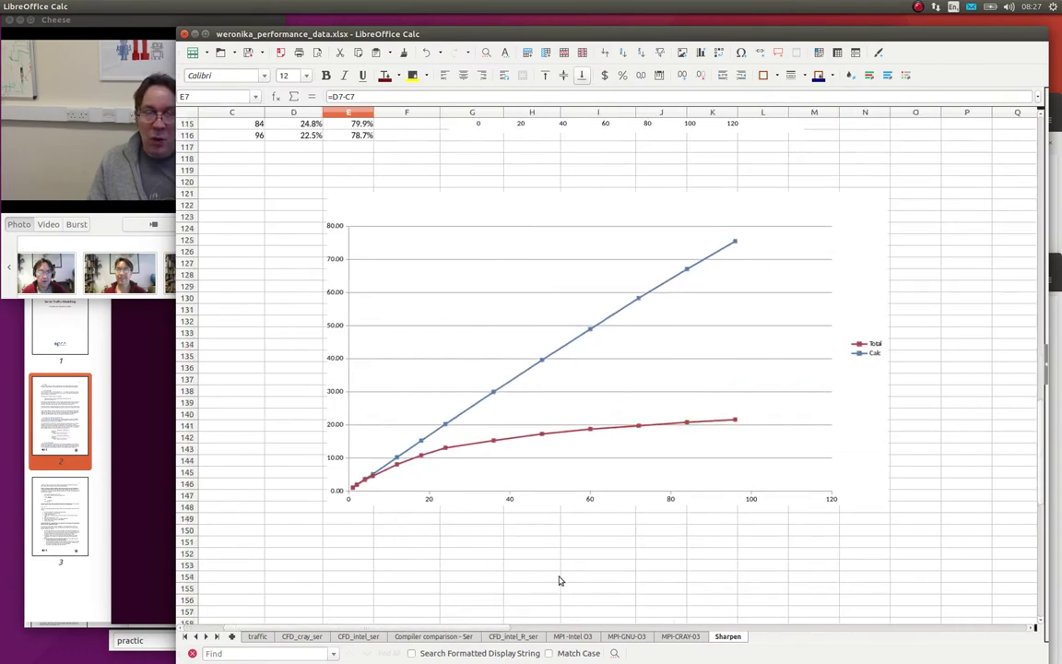
pyautogui.moveTo(439, 34); pyautogui.dragTo(507, 32)
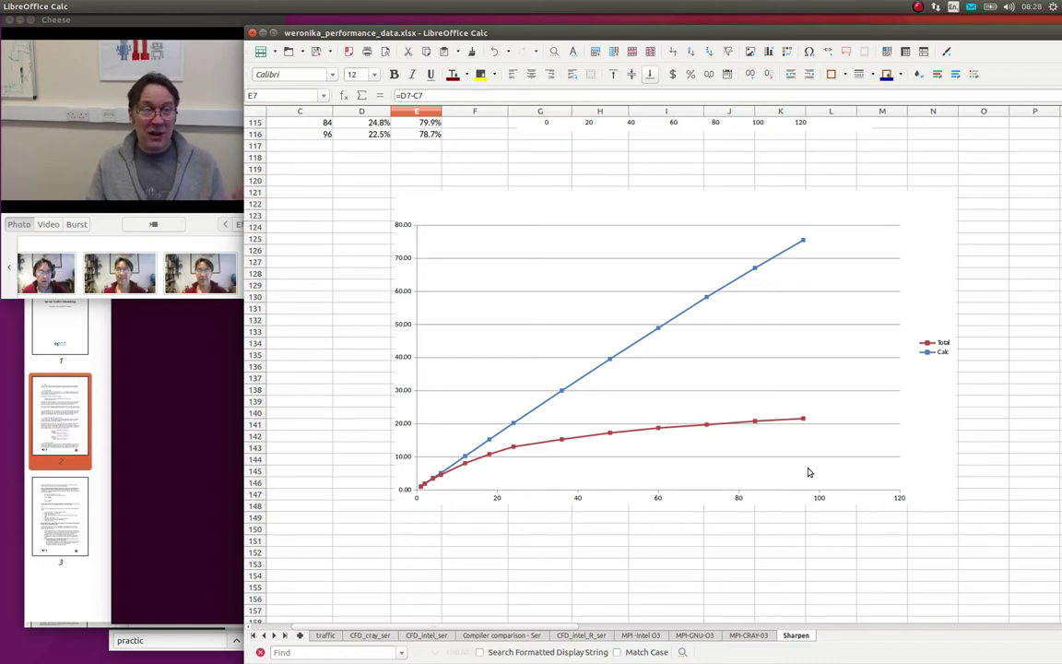
# Scroll up to row 88 to show the alpha table and the efficiency chart
pyautogui.scroll(9, 808, 472)
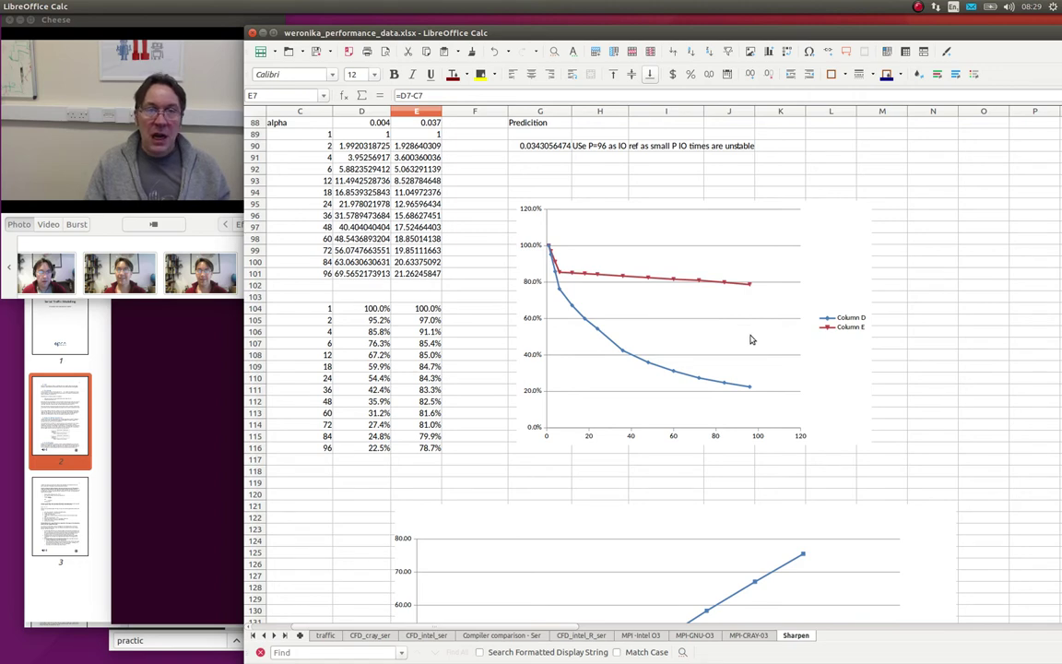
# Bring the terminal forward, move it right, and run display fuzzy.pgm
pyautogui.hotkey('alt', 'Tab')
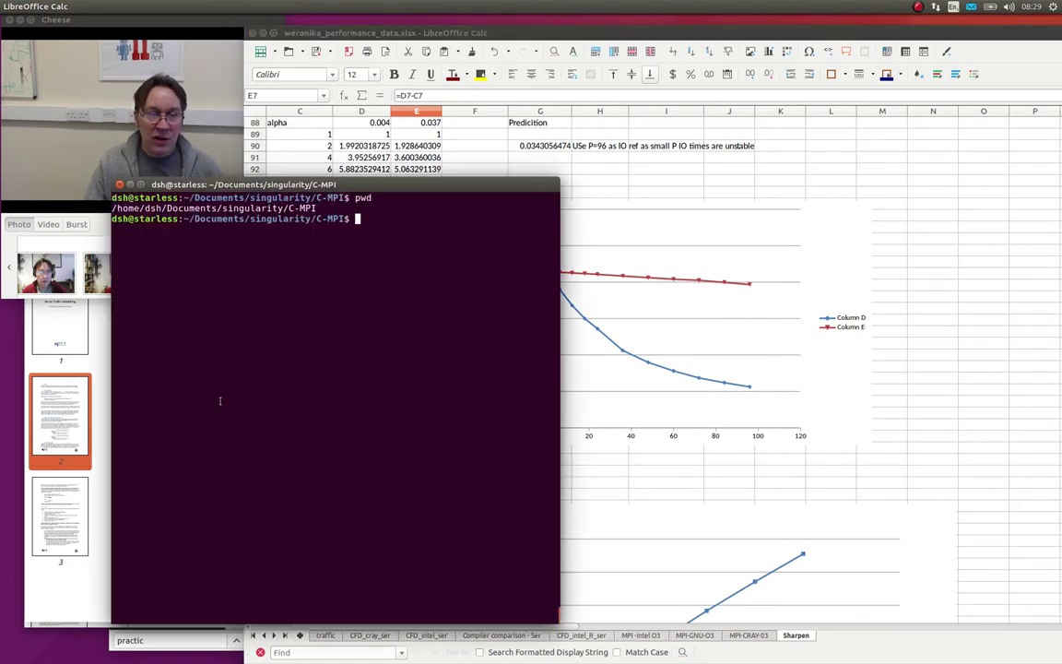
pyautogui.moveTo(476, 182); pyautogui.dragTo(662, 149)
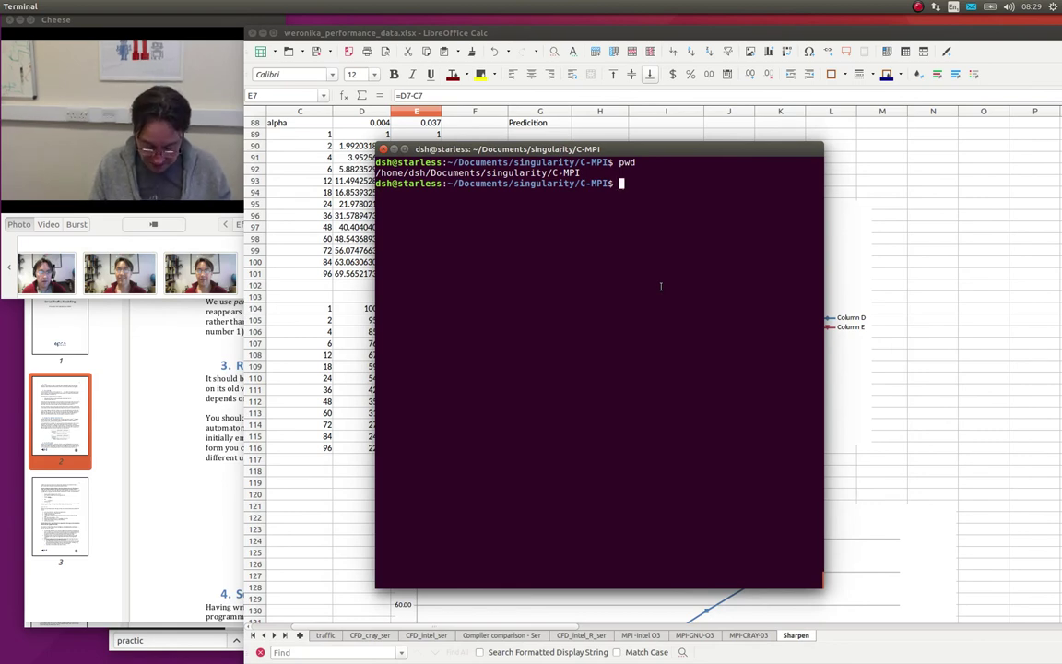
pyautogui.write('display ')
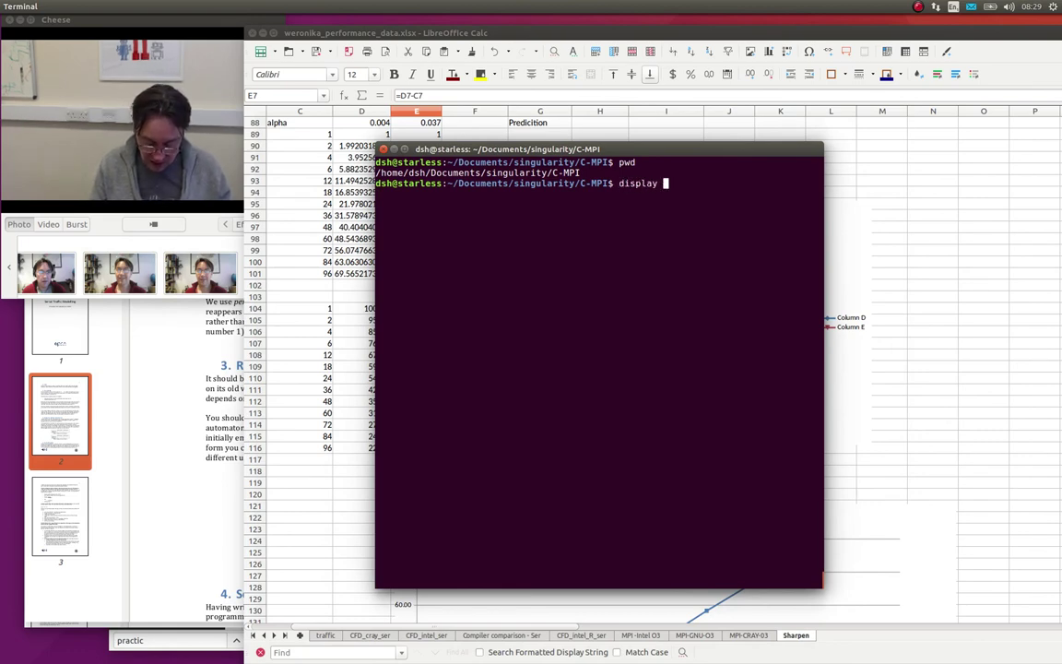
pyautogui.write('fuzzy.pgm')
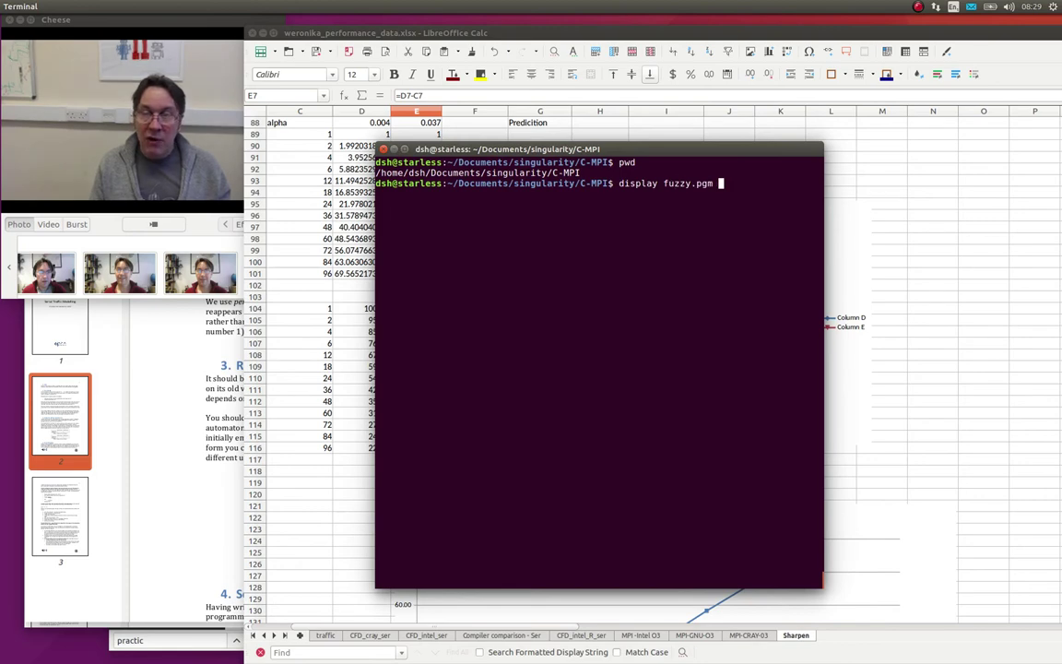
pyautogui.press('Return')
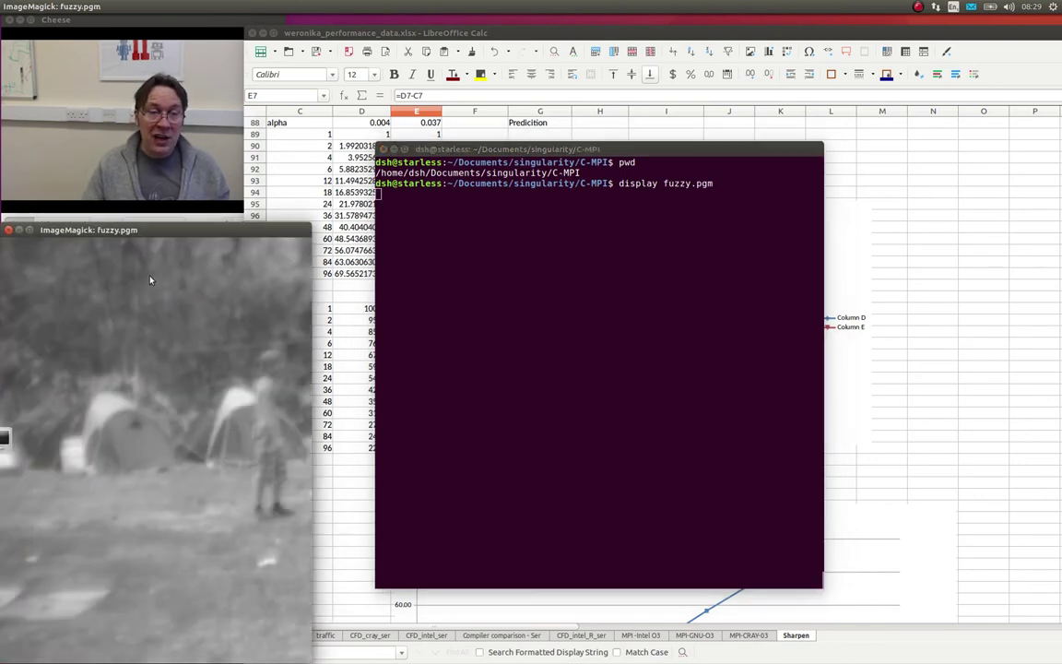
# Centre the fuzzy.pgm viewer window on screen, then return to the terminal
pyautogui.moveTo(192, 231); pyautogui.dragTo(473, 106)
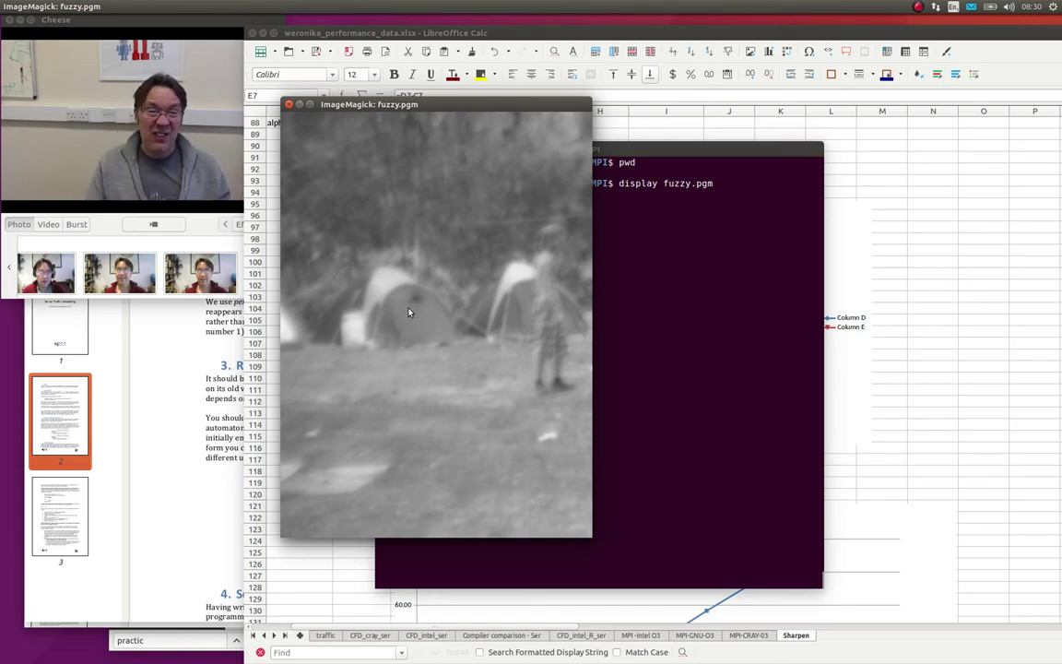
pyautogui.click(721, 293)
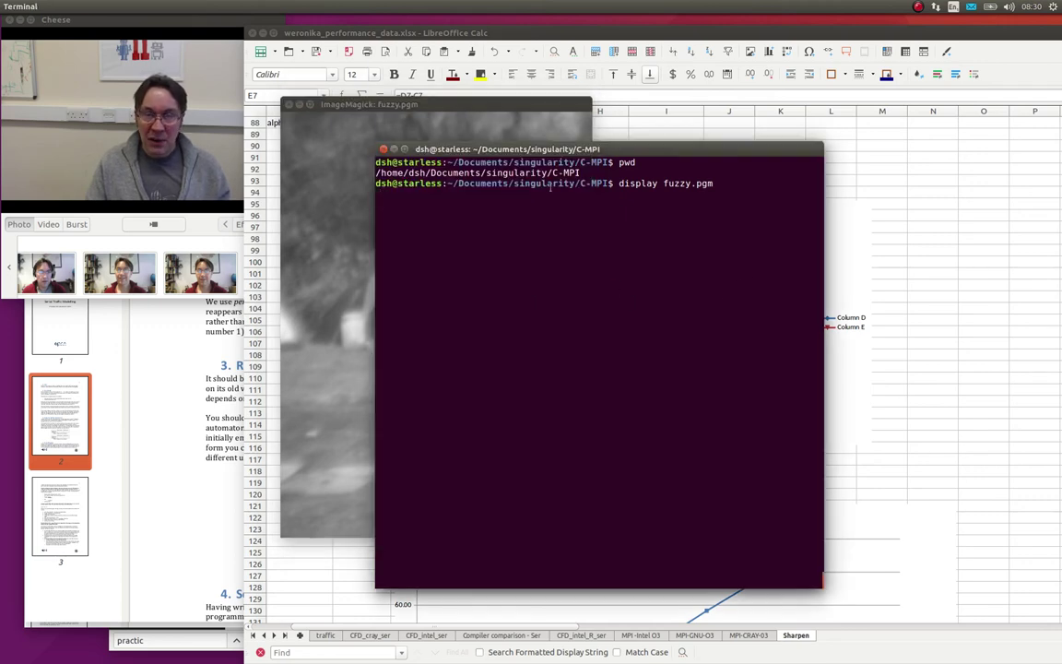
# Background the fuzzy.pgm viewer with Ctrl+Z and bg, then run display sharpened.pgm
pyautogui.hotkey('ctrl', 'z')
pyautogui.write('bg')
pyautogui.press('Return')
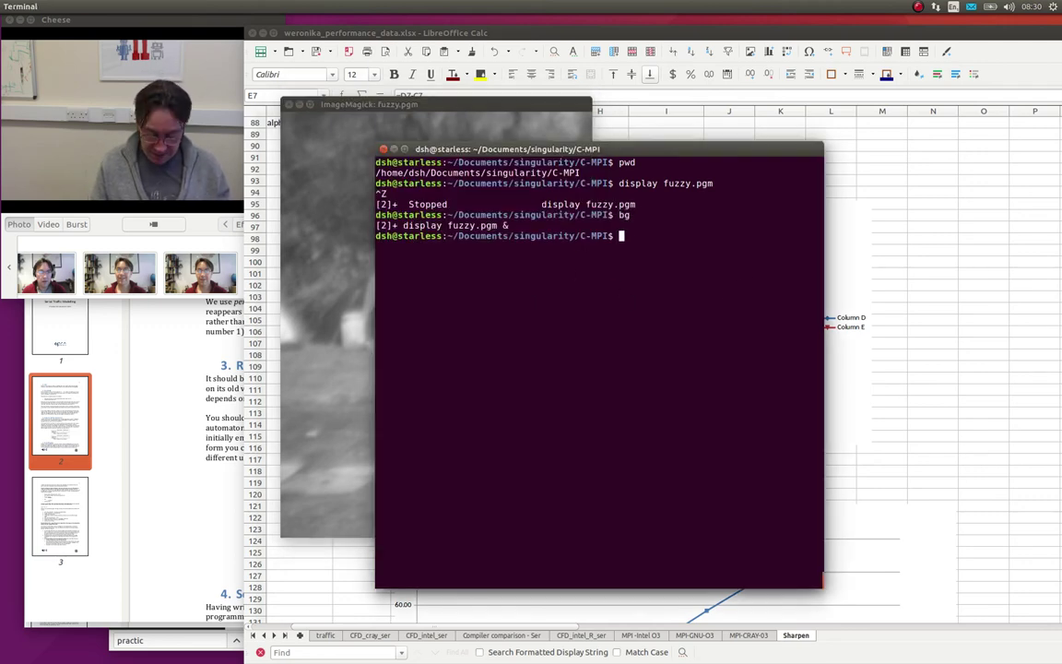
pyautogui.write('display sharpened.pgm')
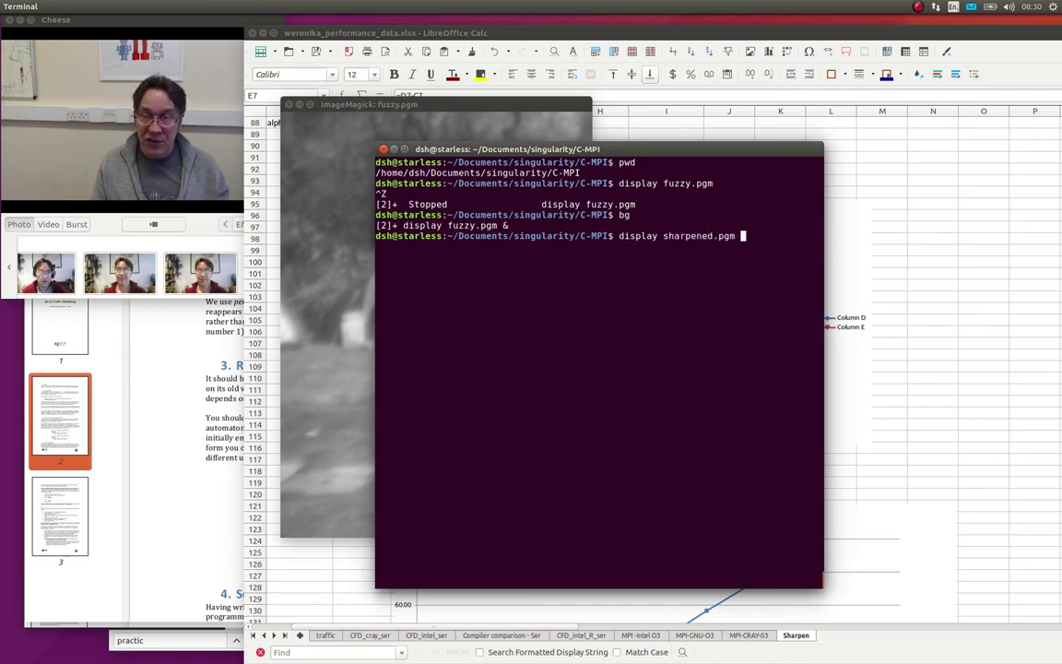
pyautogui.press('Return')
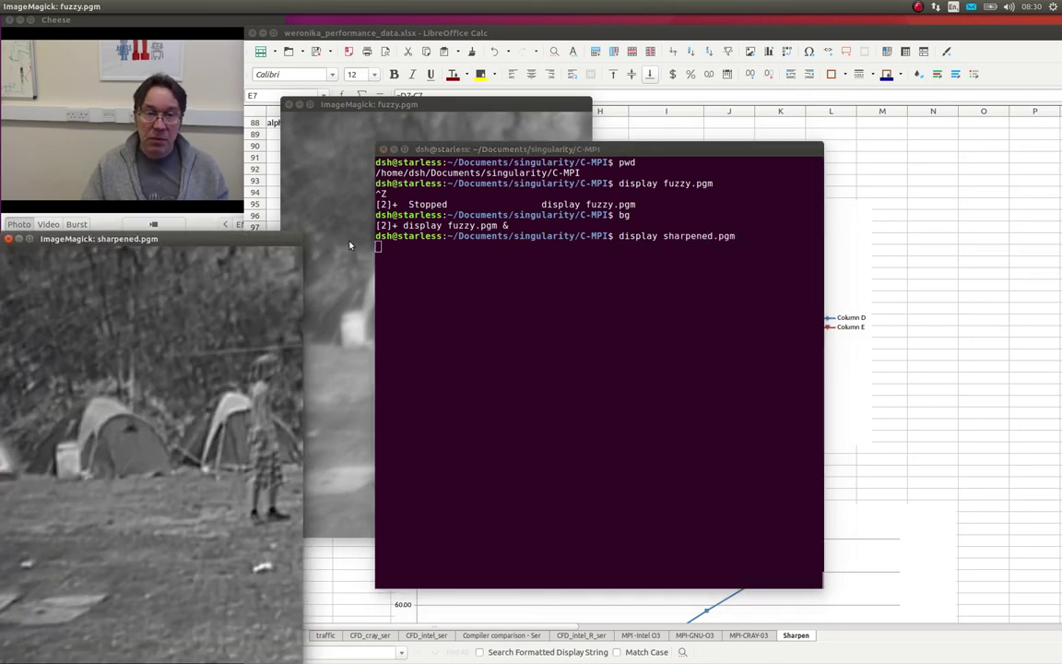
# Arrange the fuzzy and sharpened image windows side by side, terminal moved lower right
pyautogui.click(342, 168)
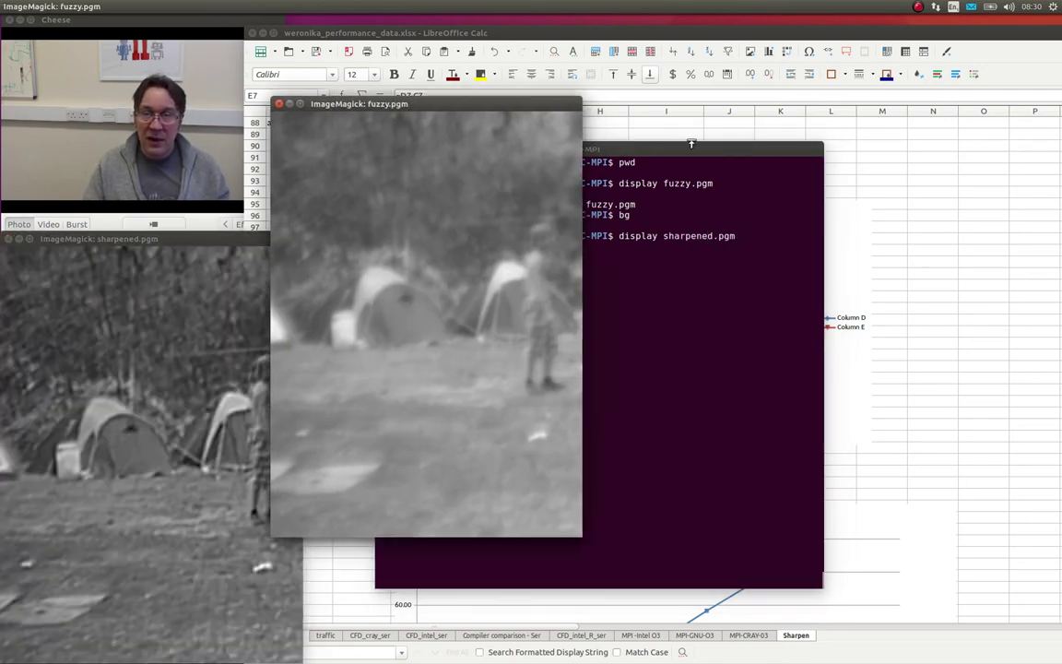
pyautogui.moveTo(690, 147); pyautogui.dragTo(839, 233)
pyautogui.moveTo(182, 243); pyautogui.dragTo(830, 117)
pyautogui.moveTo(541, 104); pyautogui.dragTo(576, 111)
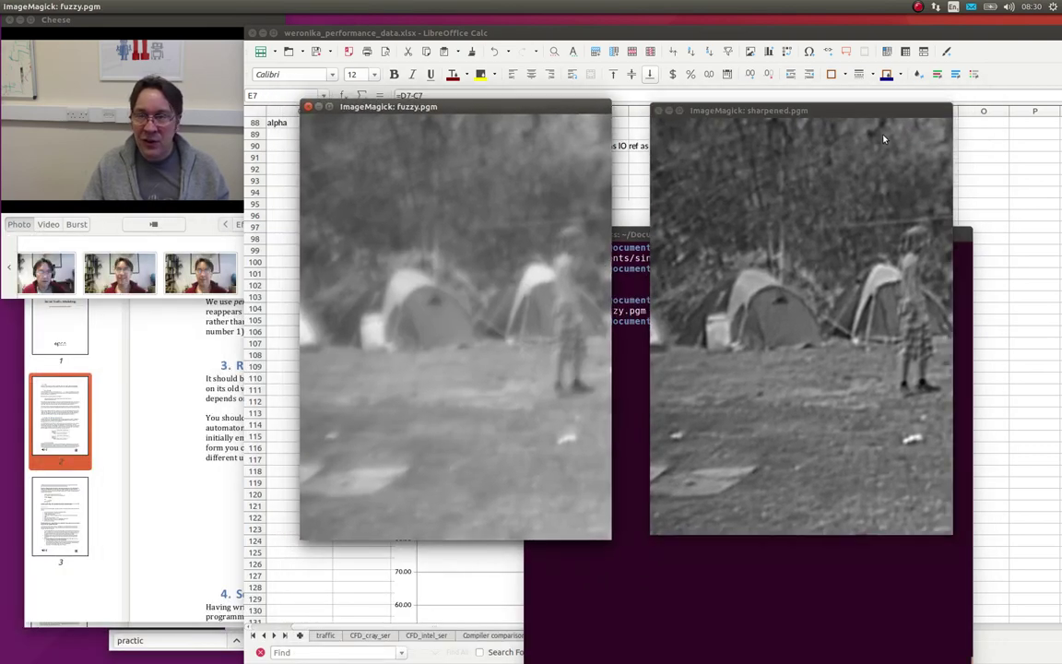
pyautogui.moveTo(764, 111); pyautogui.dragTo(754, 106)
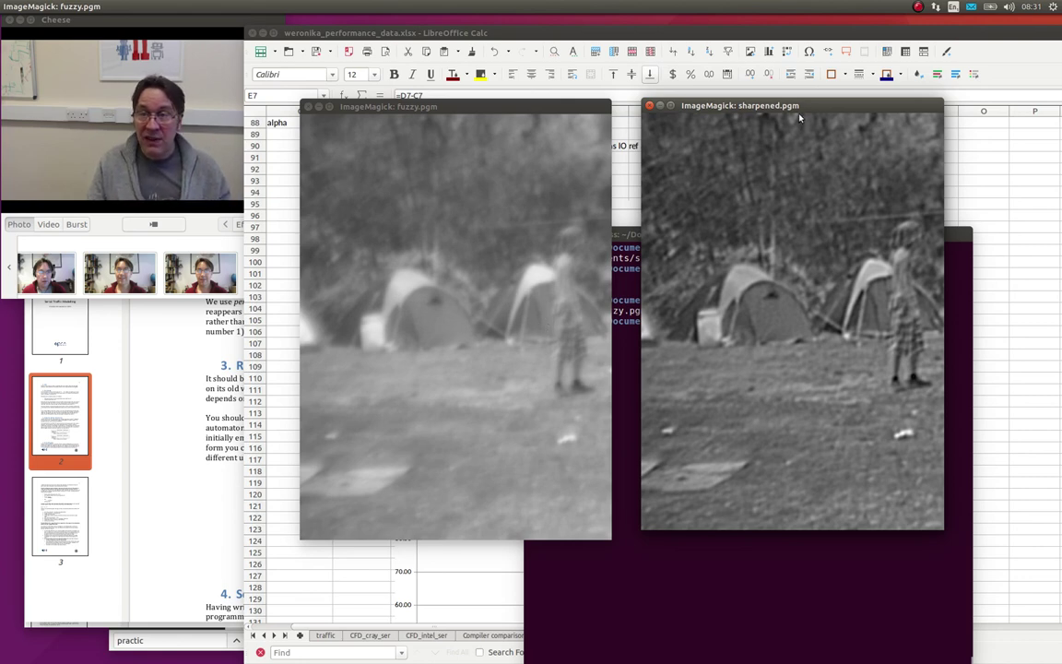
pyautogui.moveTo(803, 110); pyautogui.dragTo(790, 113)
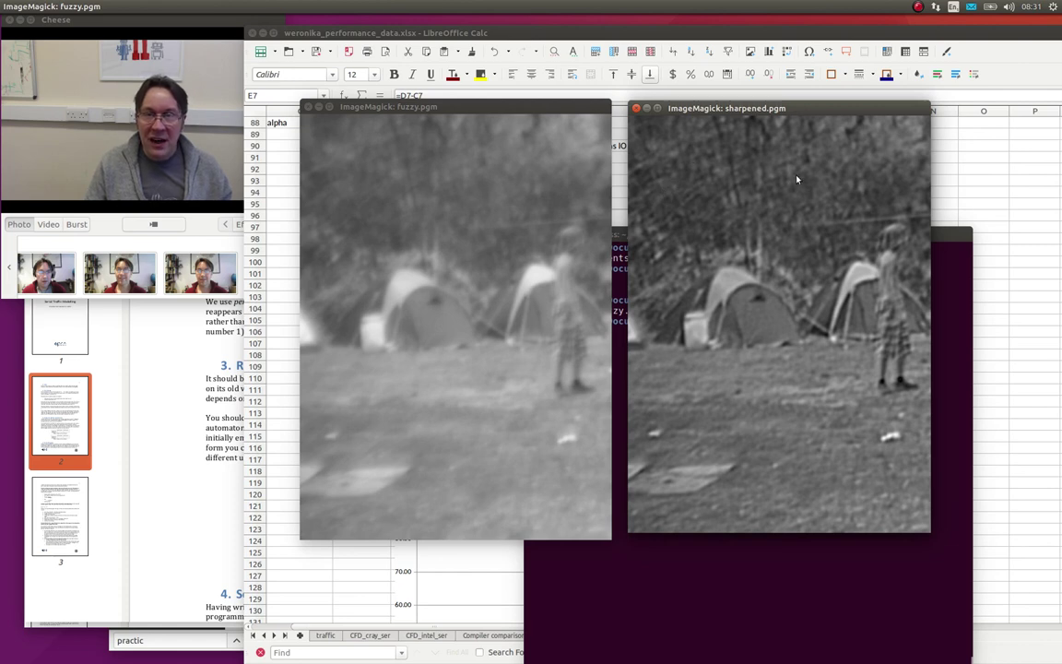
pyautogui.moveTo(771, 114); pyautogui.dragTo(764, 124)
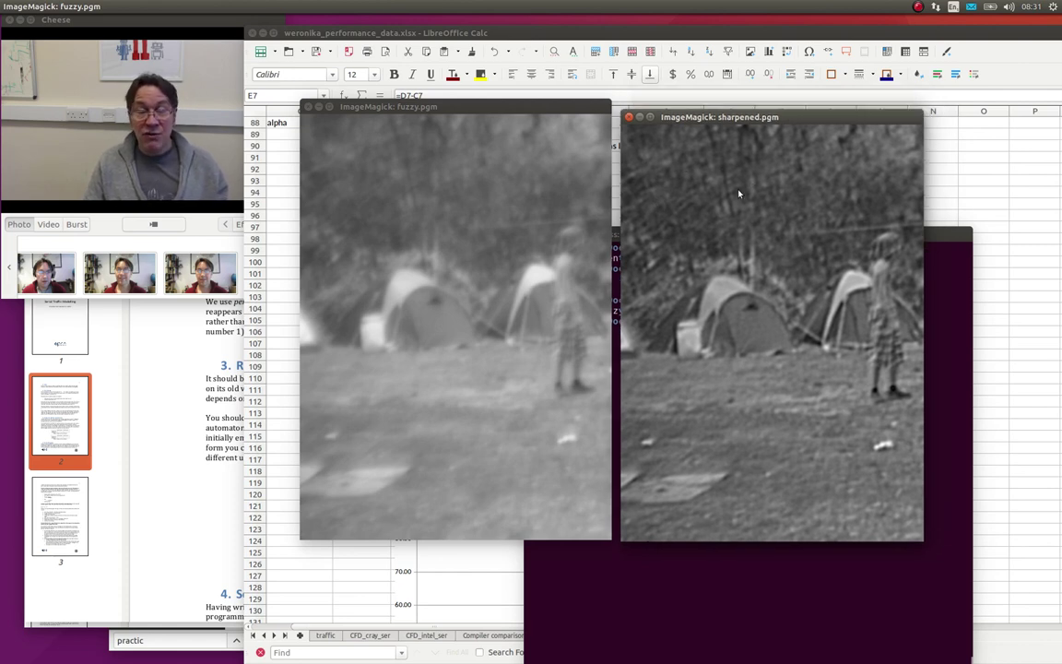